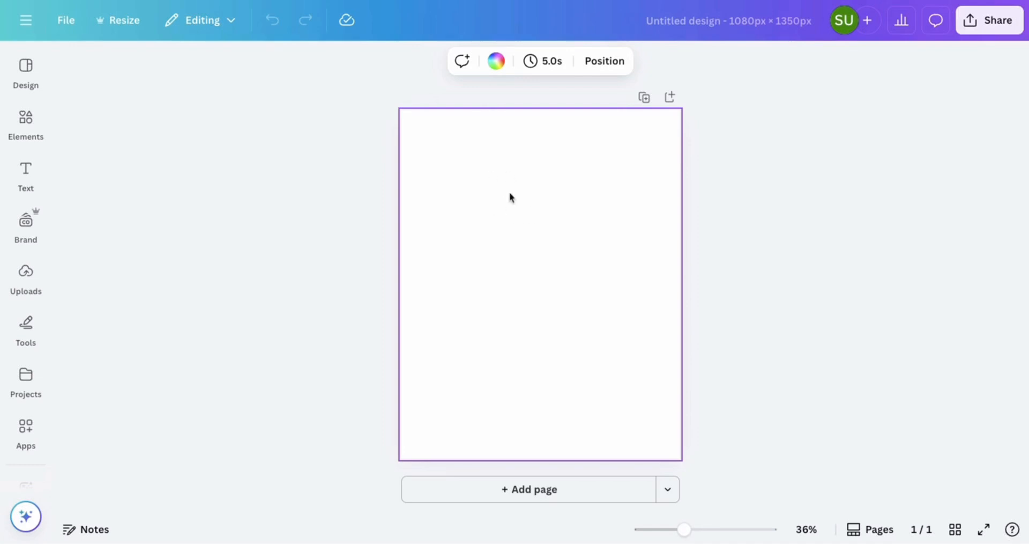
Step: Search the elements for "orange gradient background" and add the square graphic with a yellow centre and orange edges
click(37, 121)
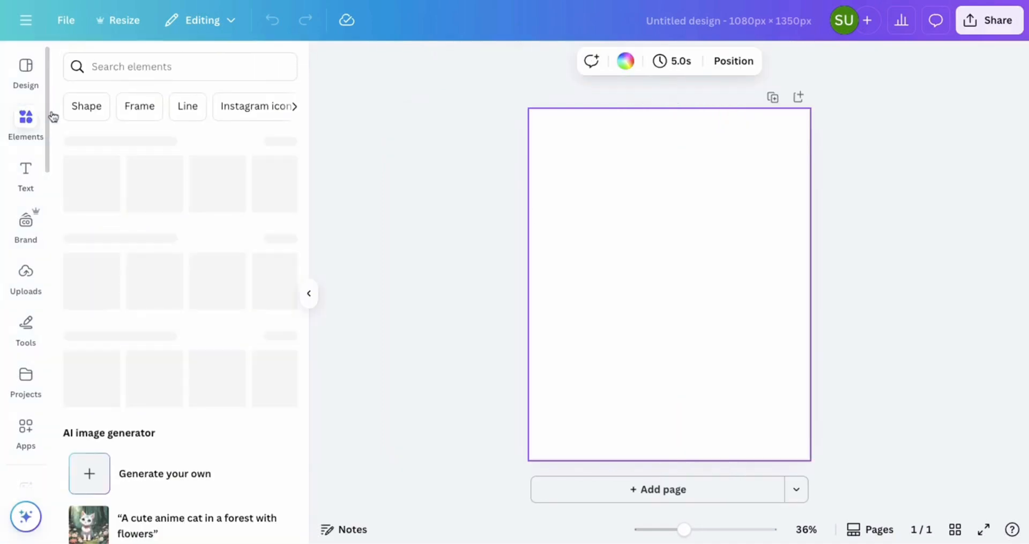
click(103, 63)
text(or)
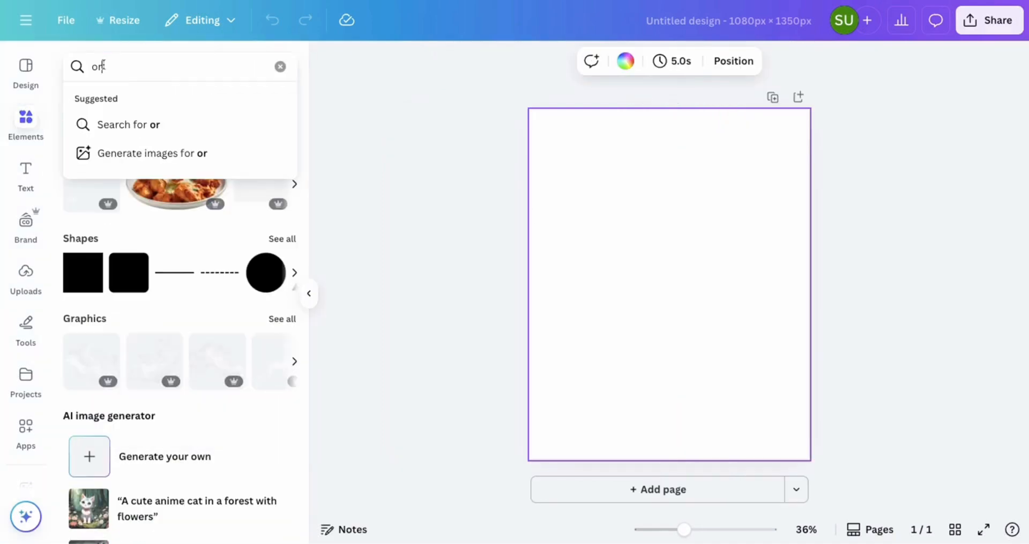
text(ange gradien)
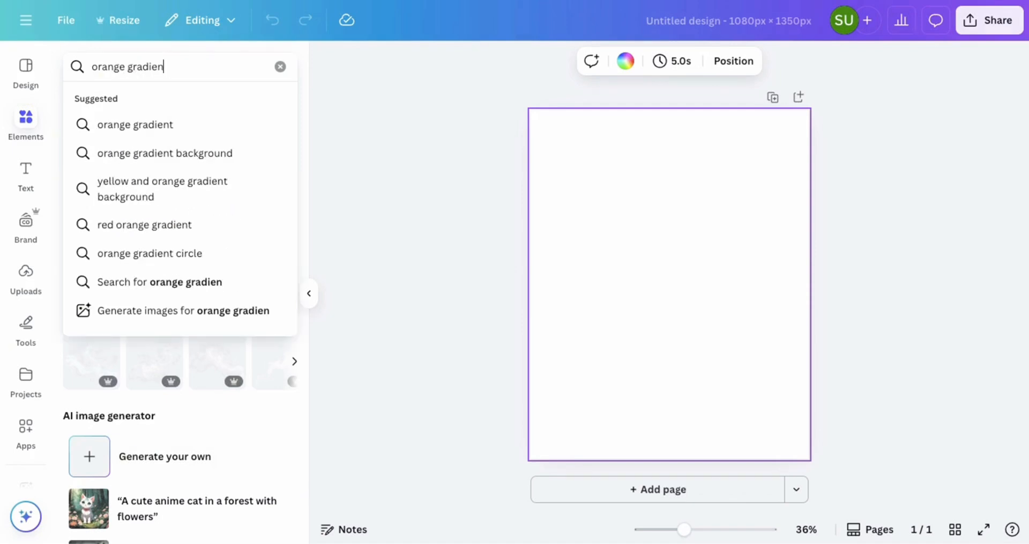
click(110, 154)
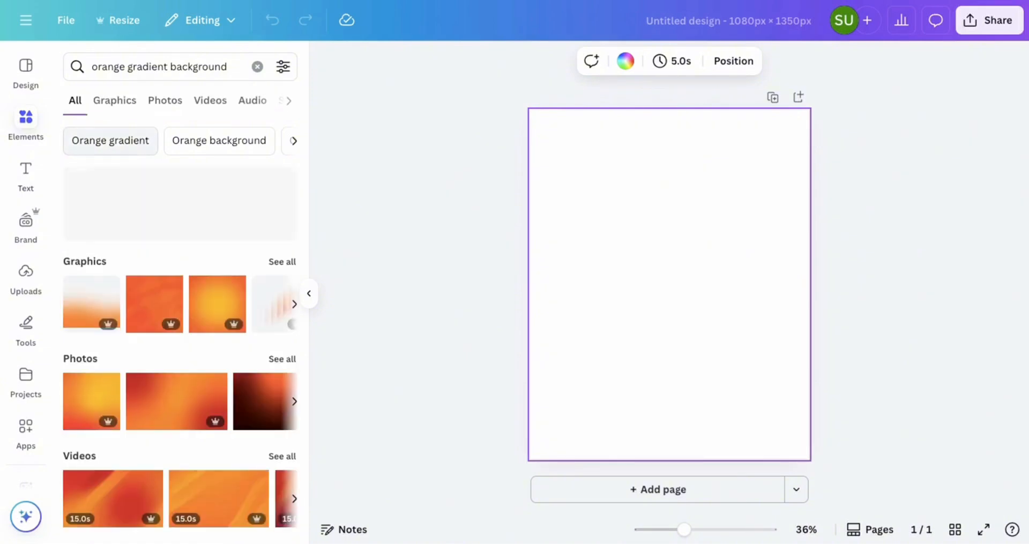
click(222, 305)
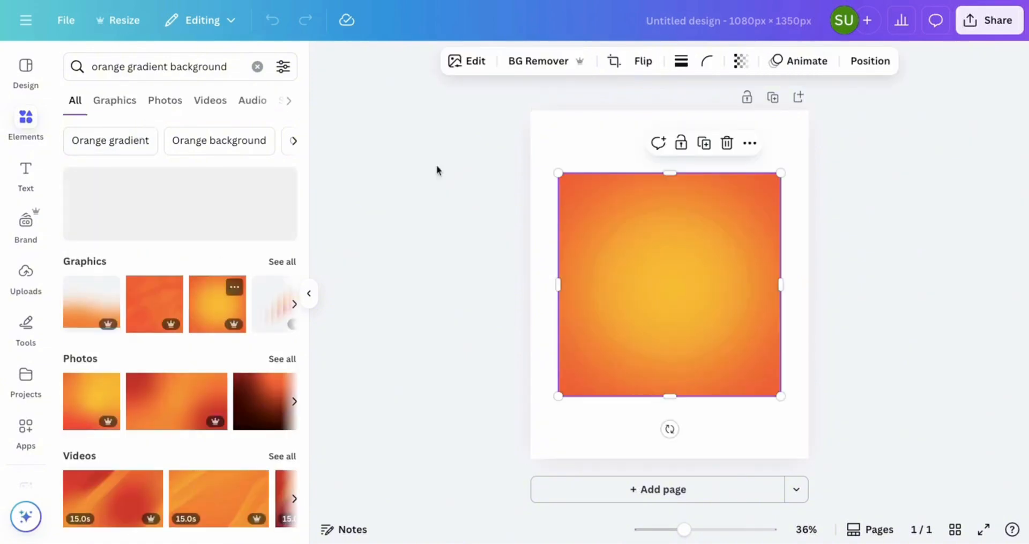
Step: Set the orange gradient image as the page background
click(459, 162)
click(315, 294)
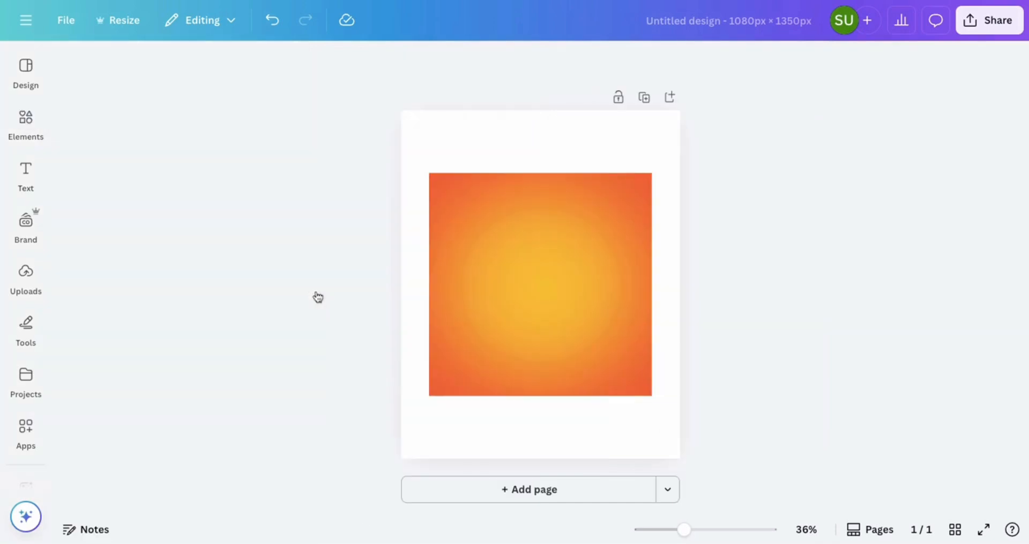
right_click(465, 281)
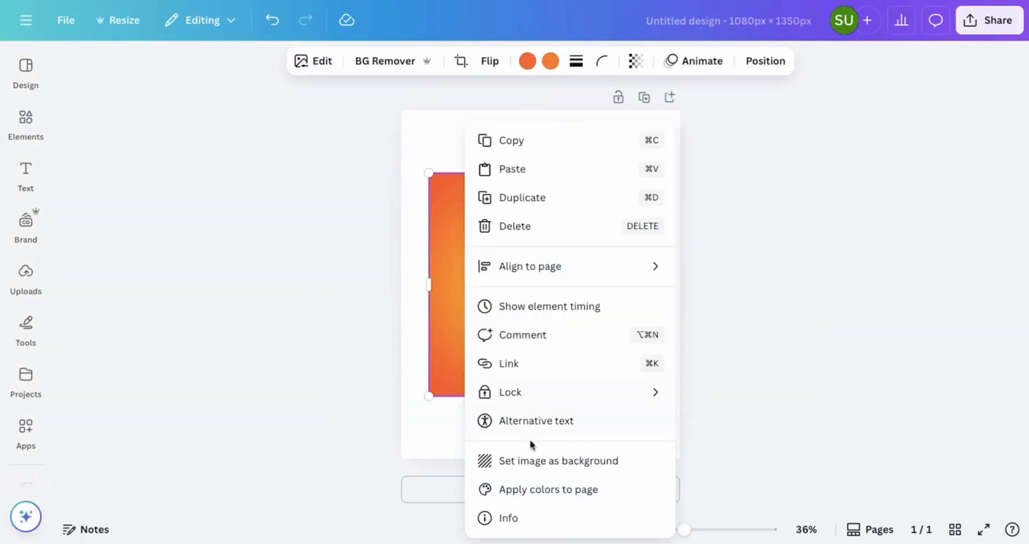
click(554, 460)
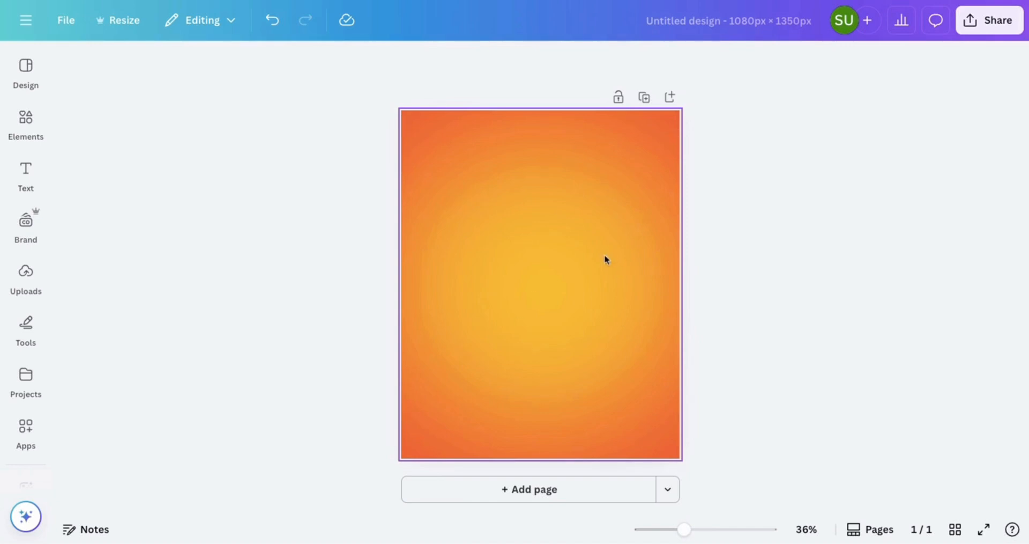
Step: Add a second page and make its background black
click(670, 97)
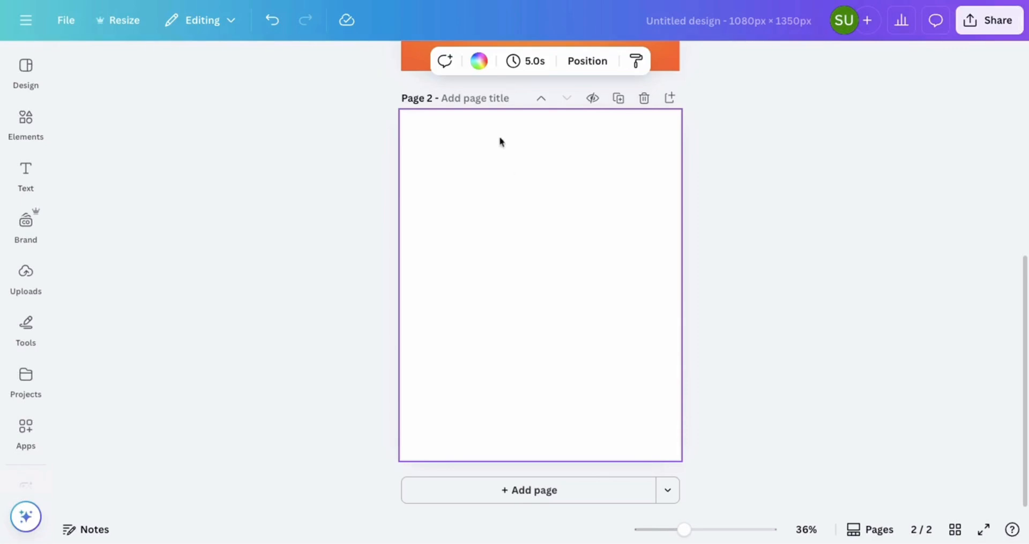
click(477, 73)
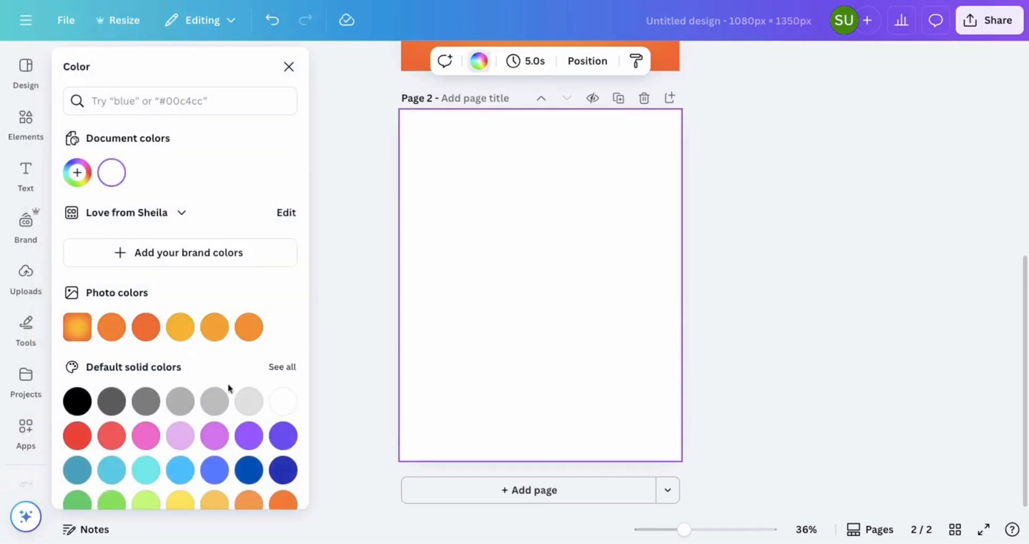
click(76, 400)
click(709, 191)
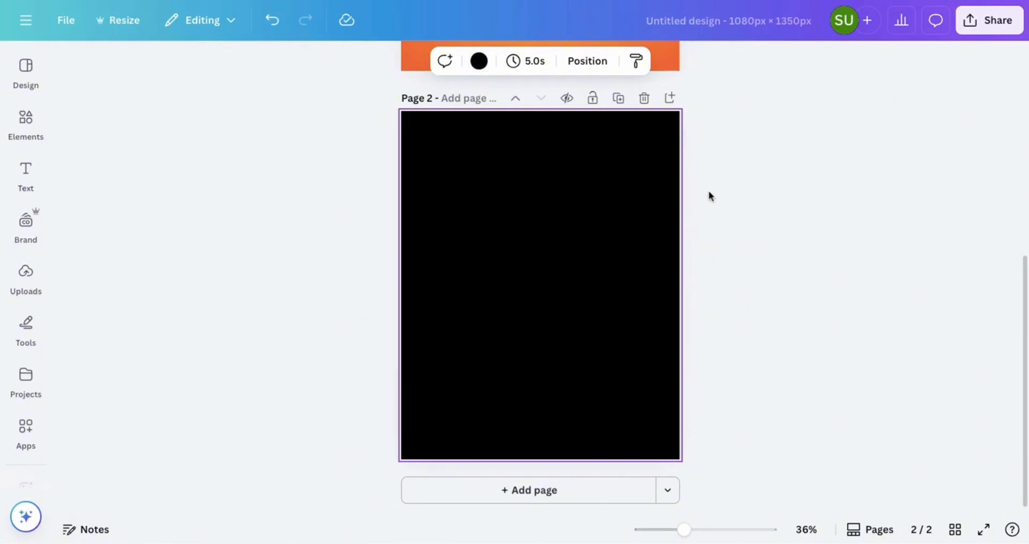
Step: Add the text "YUMMY" to the upper part of the black page and set its font to Antonio
key(t)
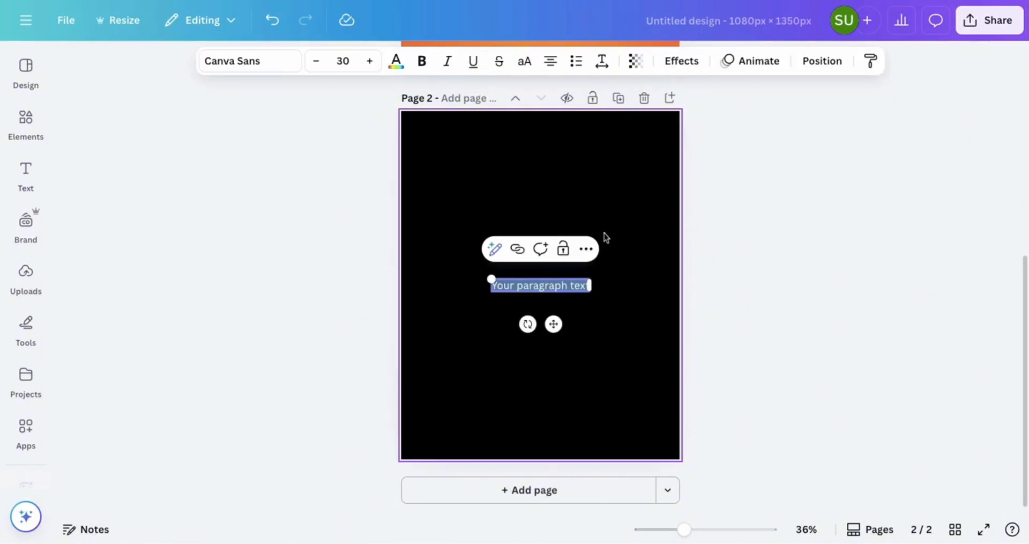
drag(492, 279, 372, 250)
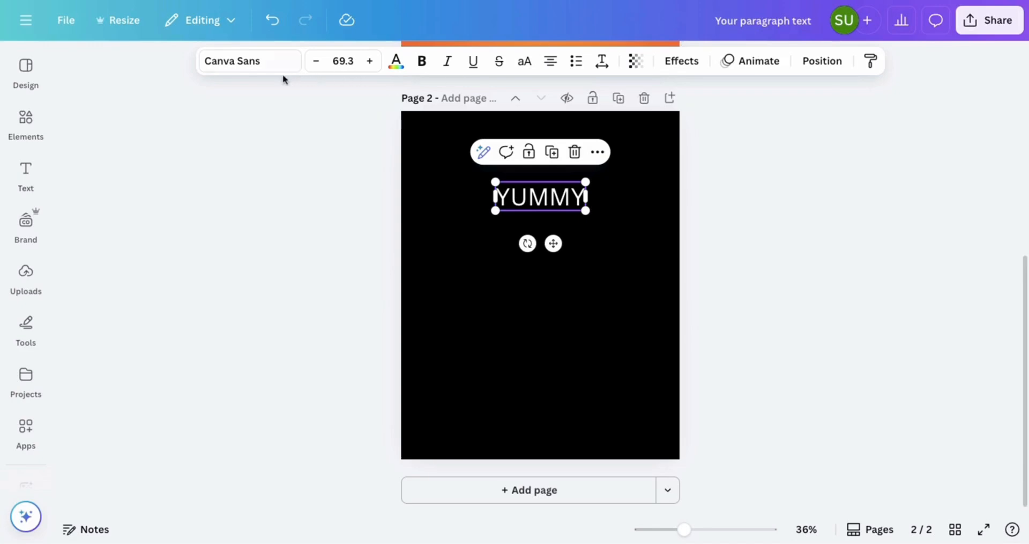
click(269, 69)
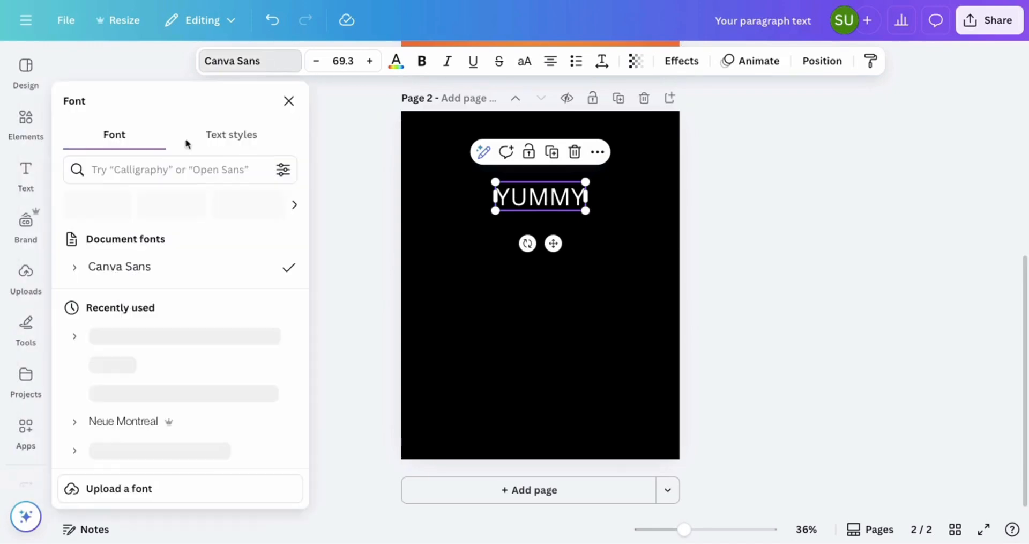
click(214, 166)
text(ANTO)
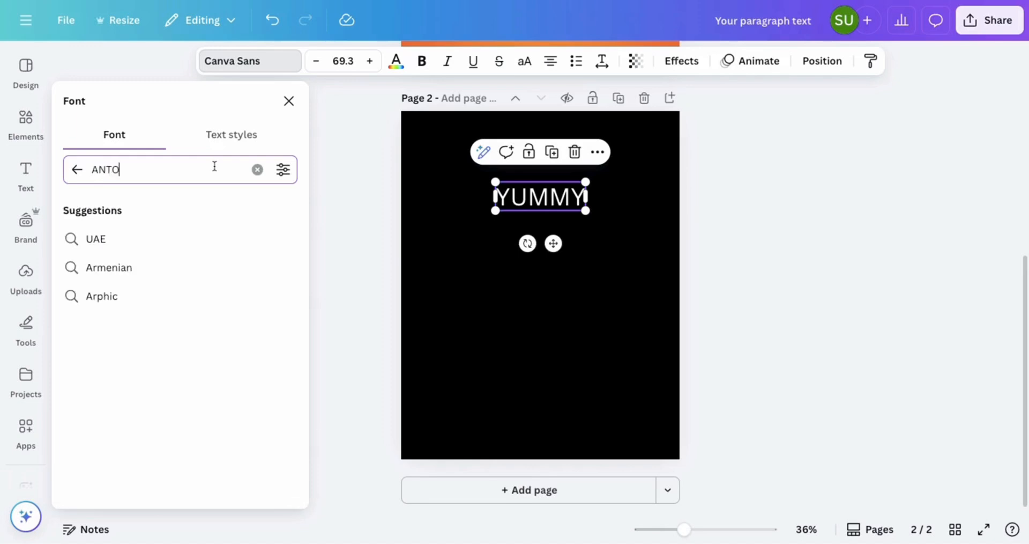
key(Return)
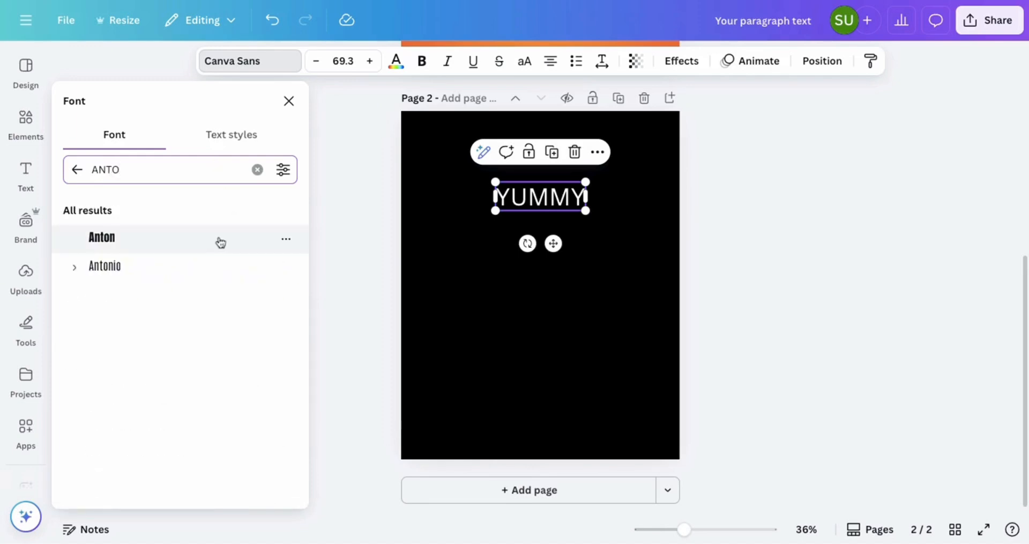
click(211, 266)
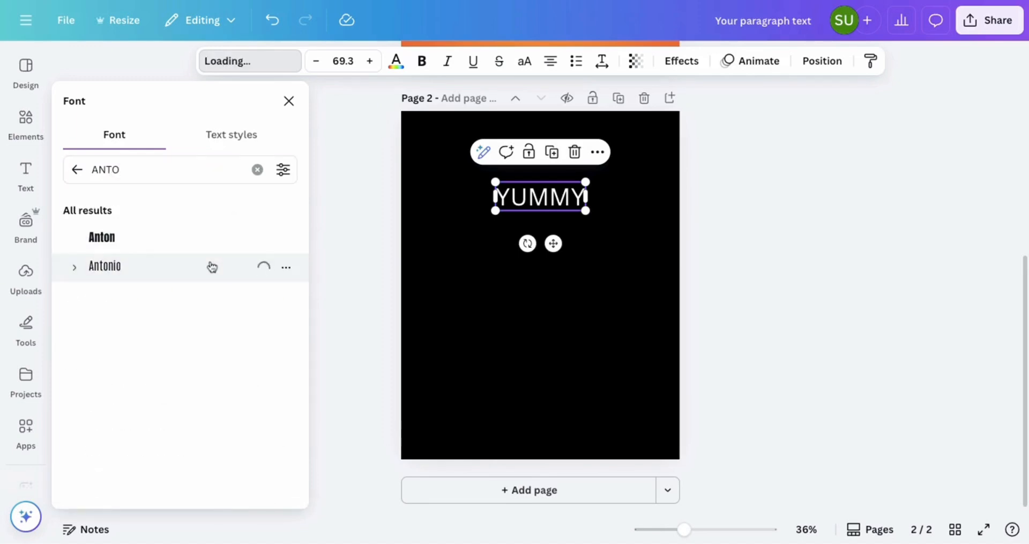
click(672, 197)
Step: Enlarge the YUMMY text to about size 206 and centre it horizontally in the upper part of the page
click(551, 203)
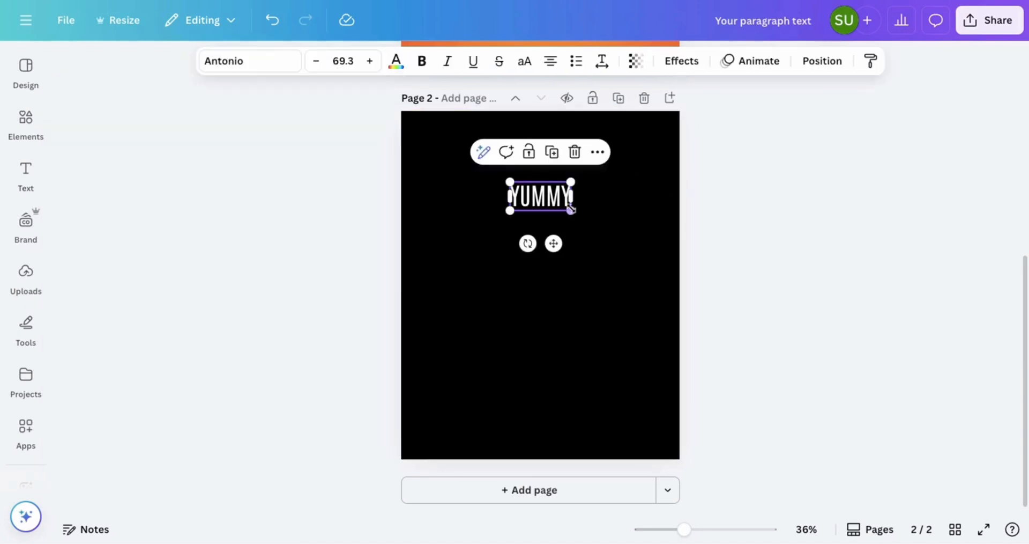
drag(571, 208, 675, 297)
drag(599, 232, 541, 212)
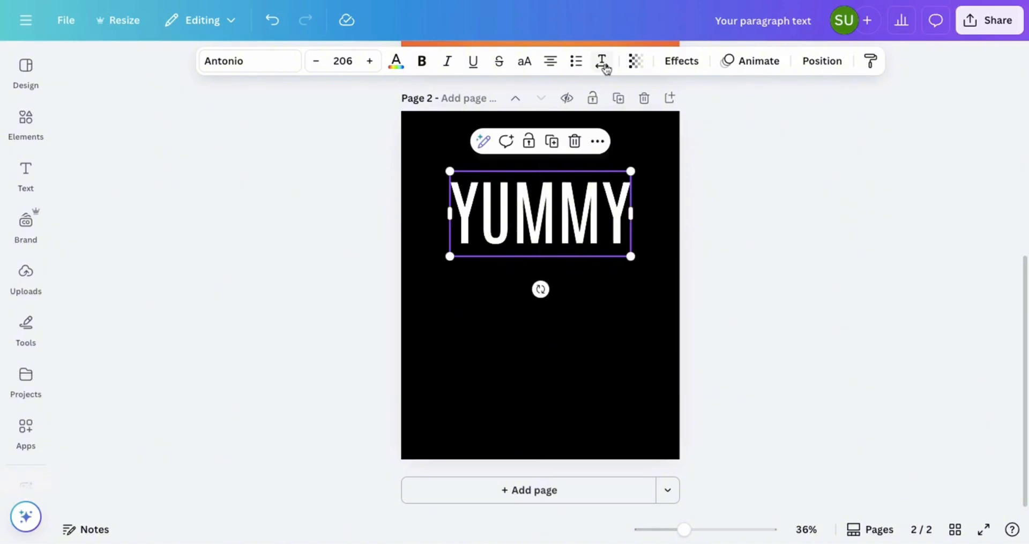
Step: Tighten the letter spacing of the YUMMY text
click(602, 61)
drag(551, 122, 546, 126)
click(761, 195)
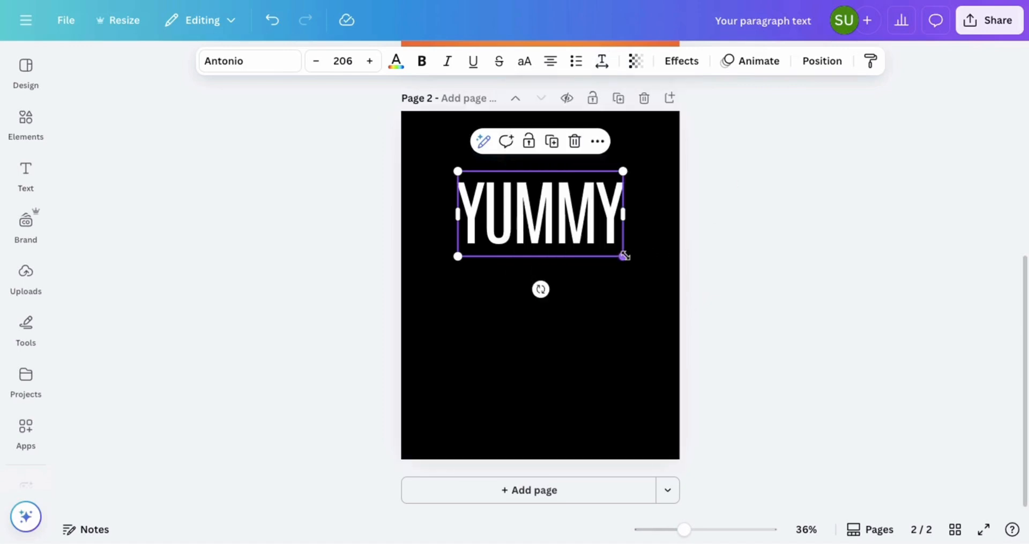
Step: Make the YUMMY text bold and enlarge it to about size 253, centred near the page's upper edge
drag(624, 255, 632, 260)
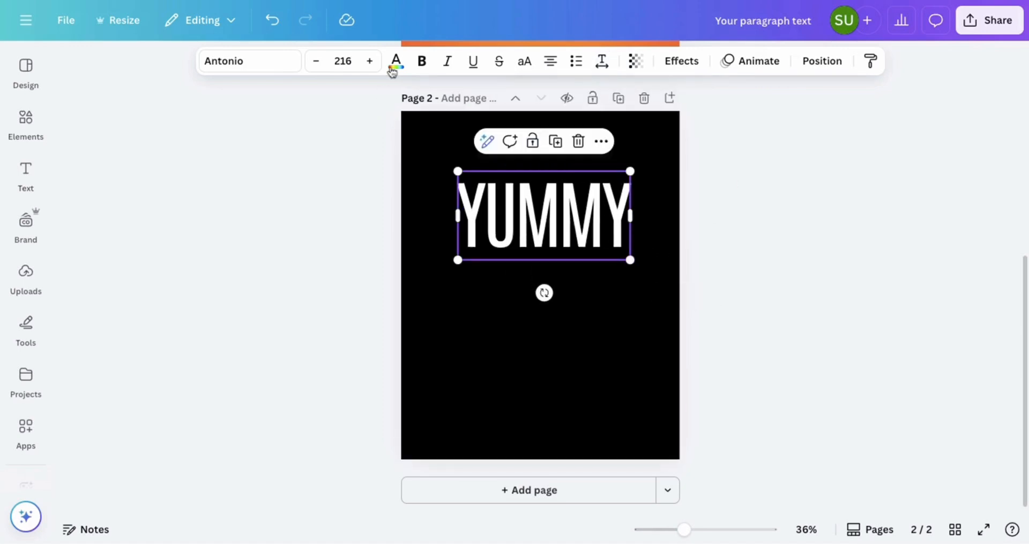
click(421, 61)
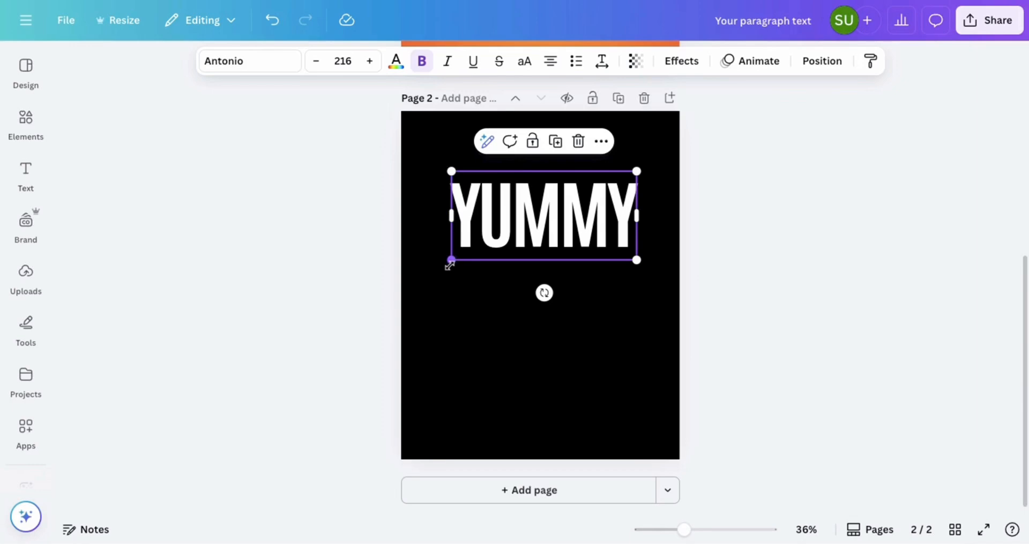
drag(450, 262, 422, 283)
drag(494, 241, 505, 221)
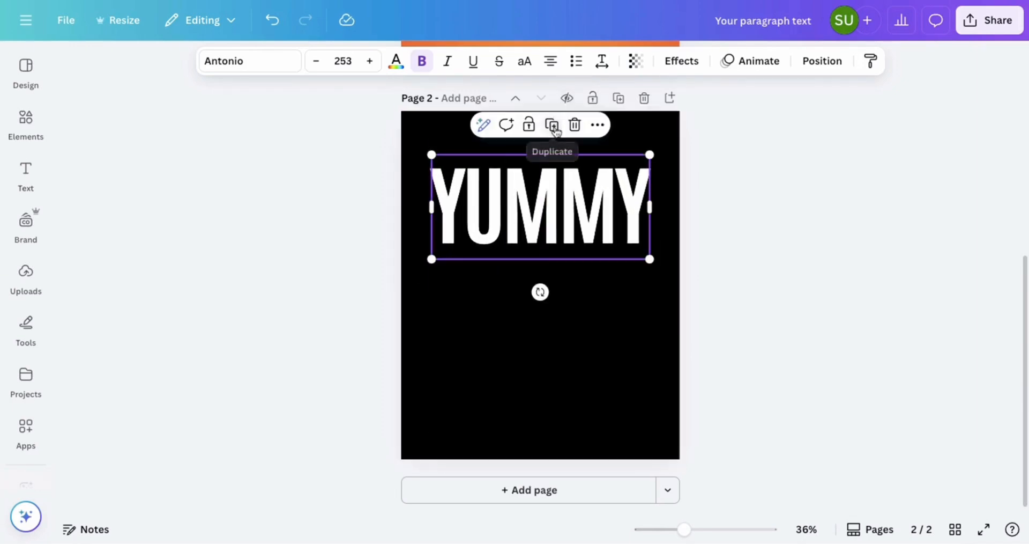
Step: Duplicate the YUMMY text, change the copy to "DEAL" and place it larger directly below YUMMY
double_click(552, 234)
text(DEAL)
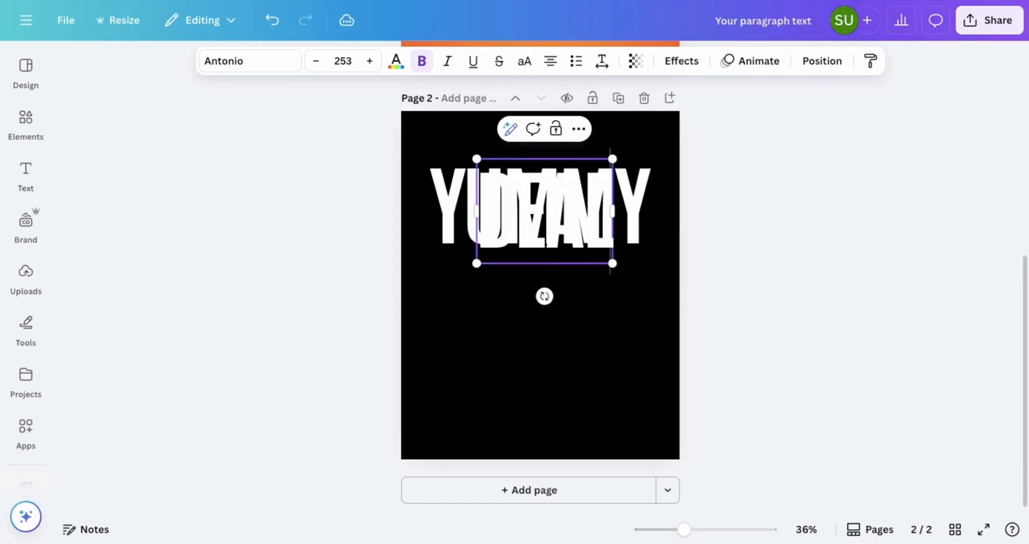
key(Escape)
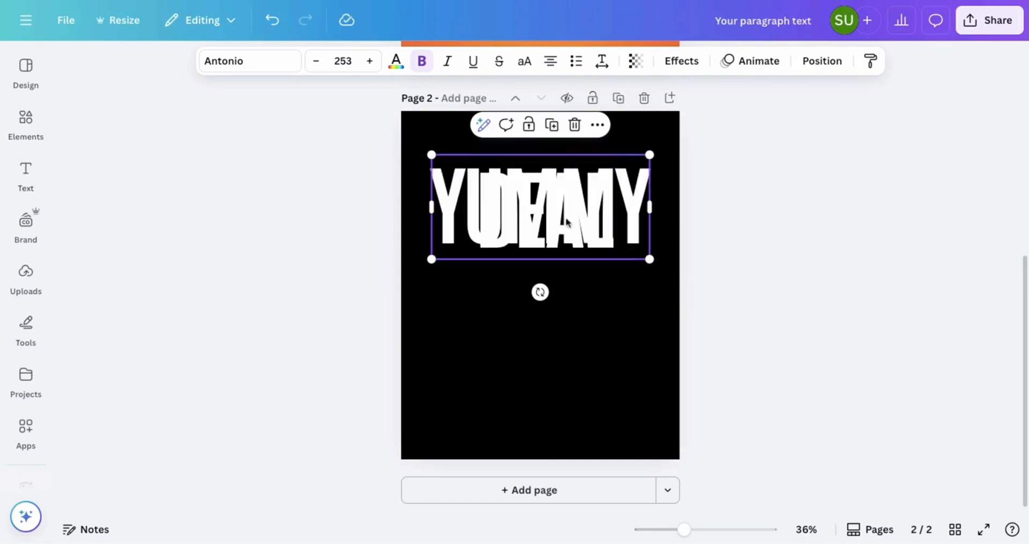
drag(567, 220, 617, 304)
drag(621, 359, 581, 367)
scroll(581, 368, down, 3)
Step: Rotate YUMMY and DEAL together 90 degrees counterclockwise and scale them up around the centre of the black page
shift+click(597, 293)
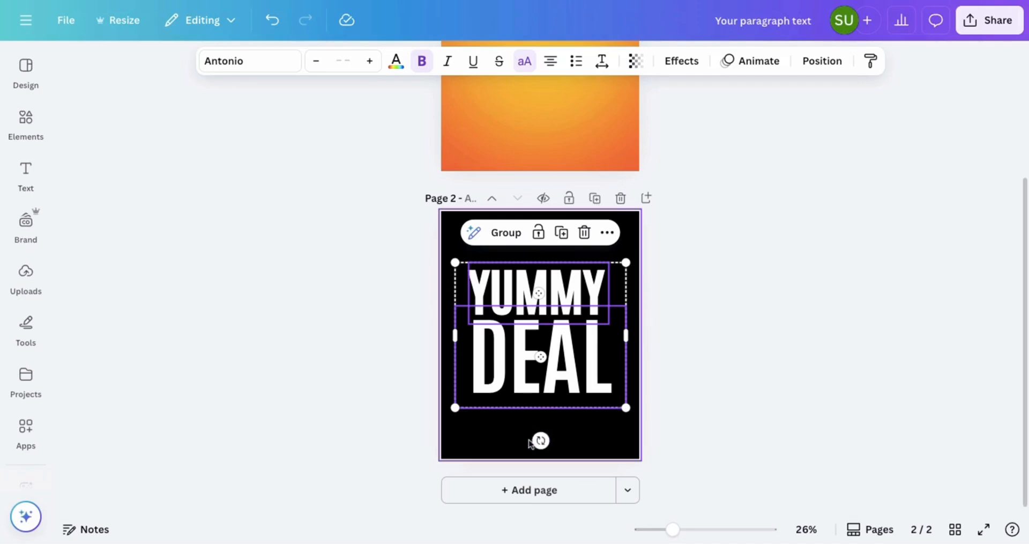
drag(541, 440, 591, 335)
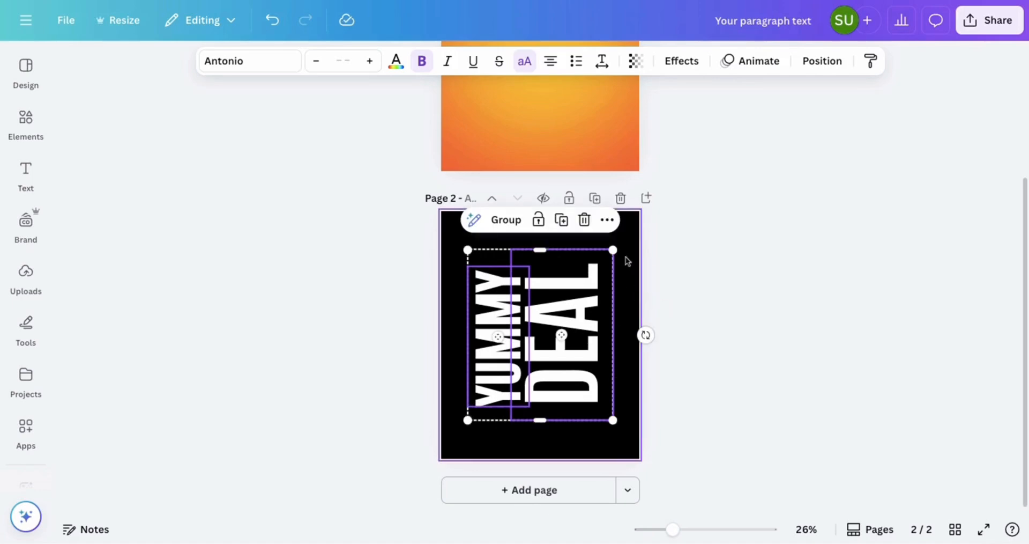
drag(613, 250, 639, 219)
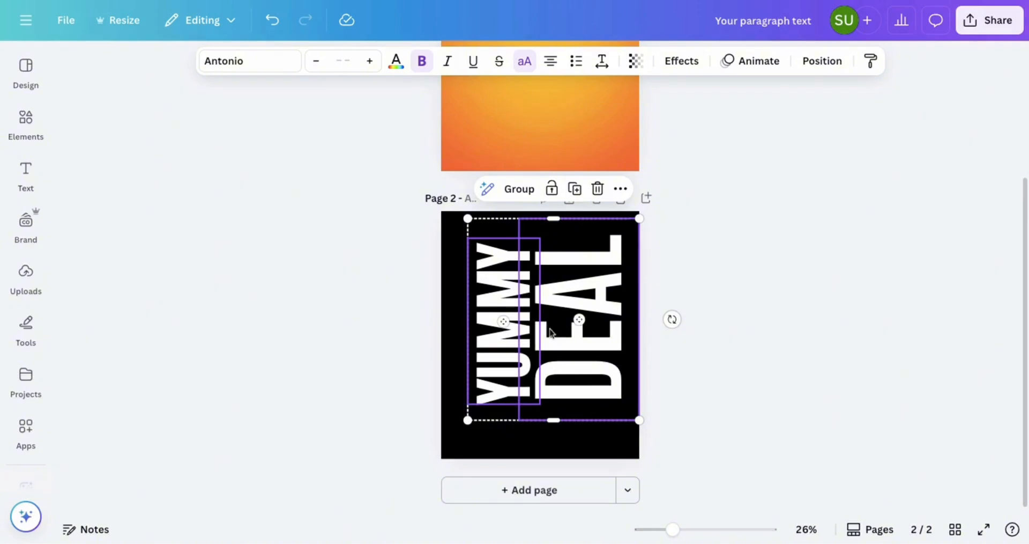
click(668, 248)
drag(671, 242, 552, 303)
click(892, 92)
Step: Download only the current page (Page 2) as a PNG
click(988, 22)
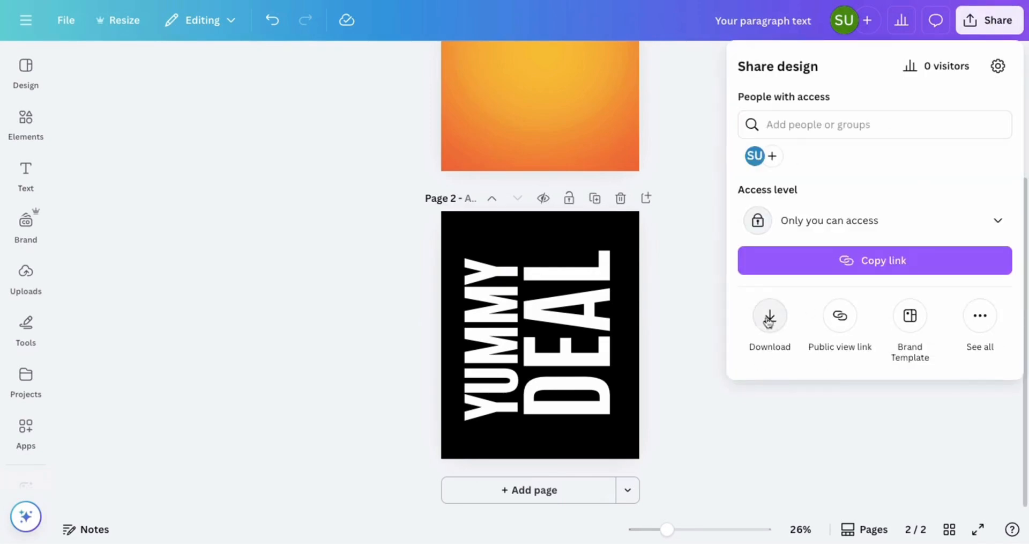
click(770, 316)
click(851, 317)
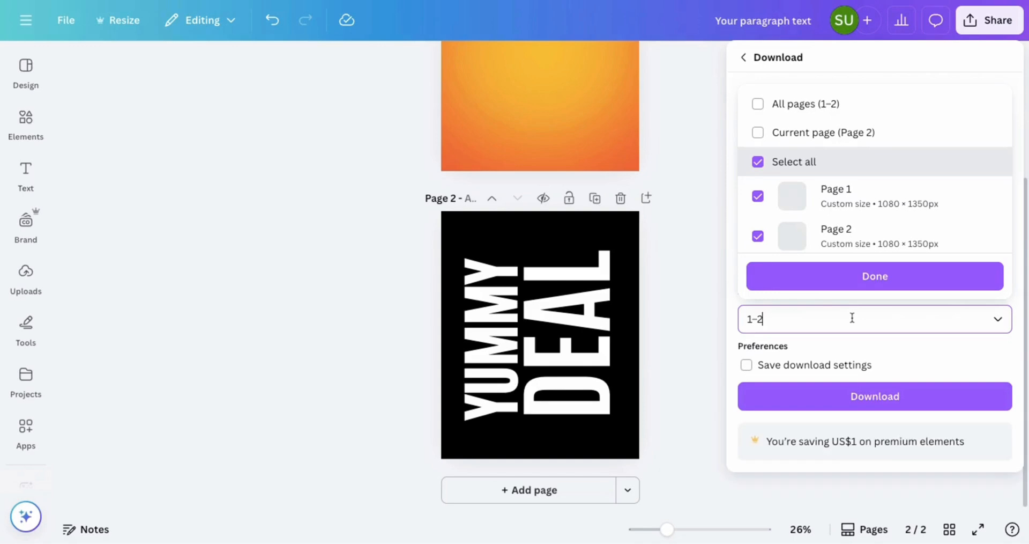
click(834, 134)
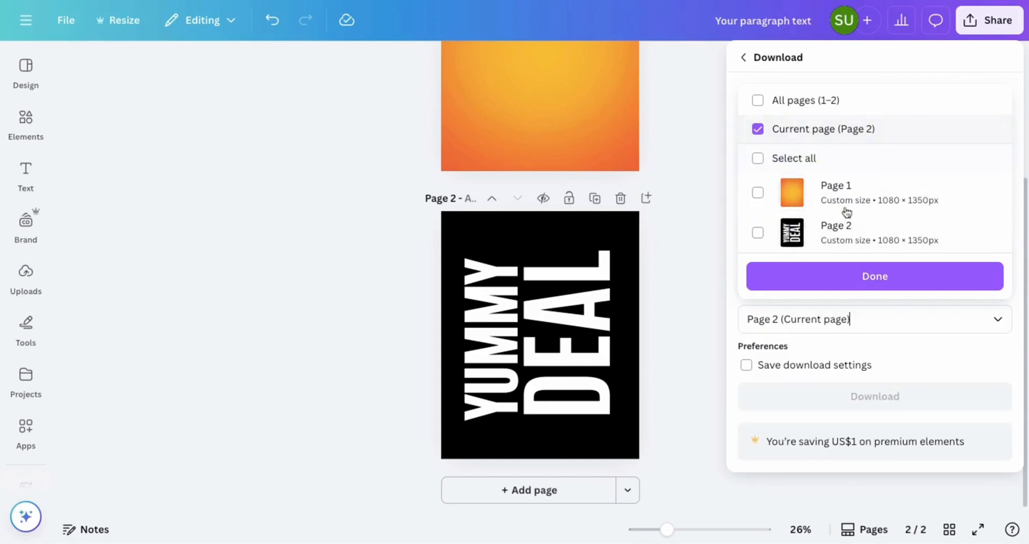
click(858, 276)
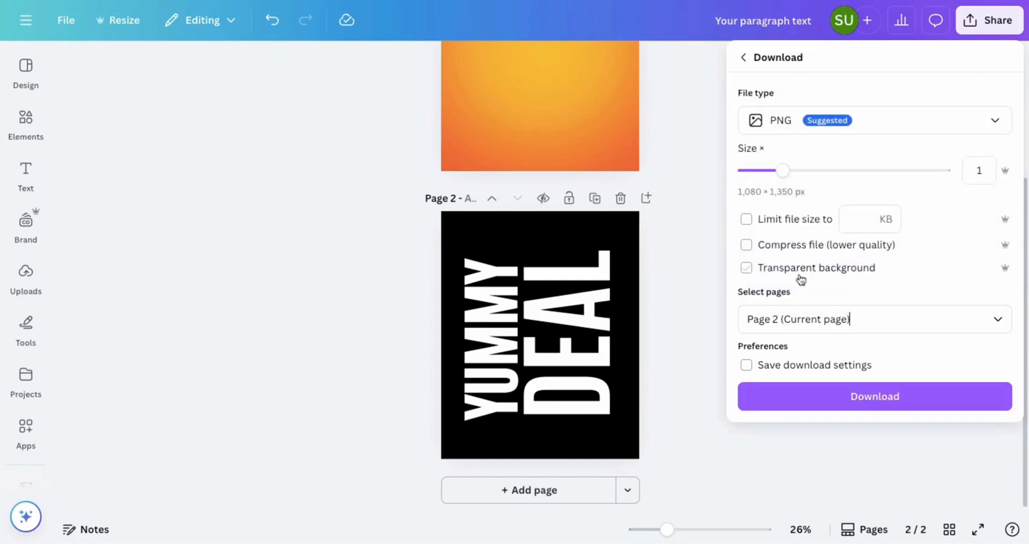
click(806, 395)
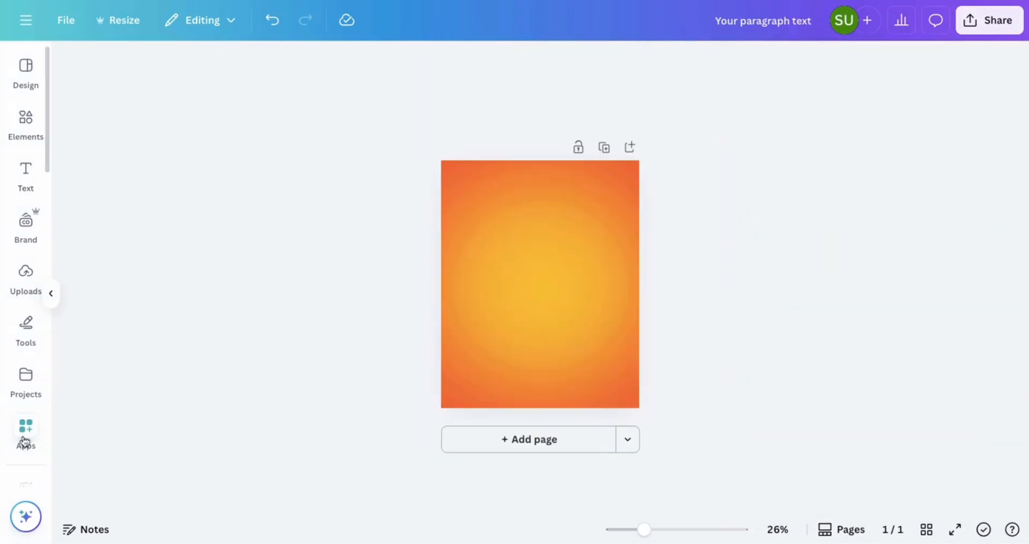
Step: Find the Transform Image app, open it and load the downloaded YUMMY DEAL PNG into it
click(26, 426)
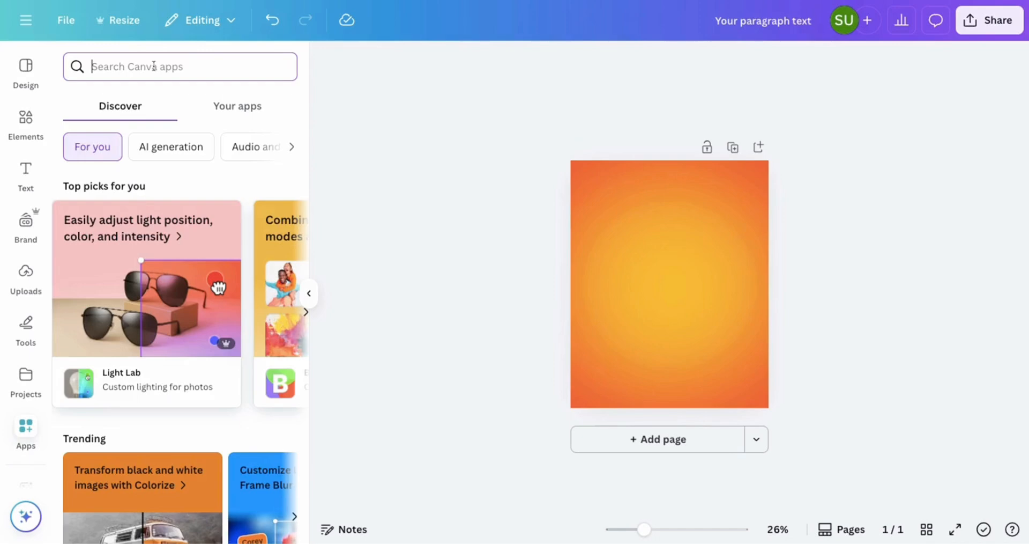
text(tra)
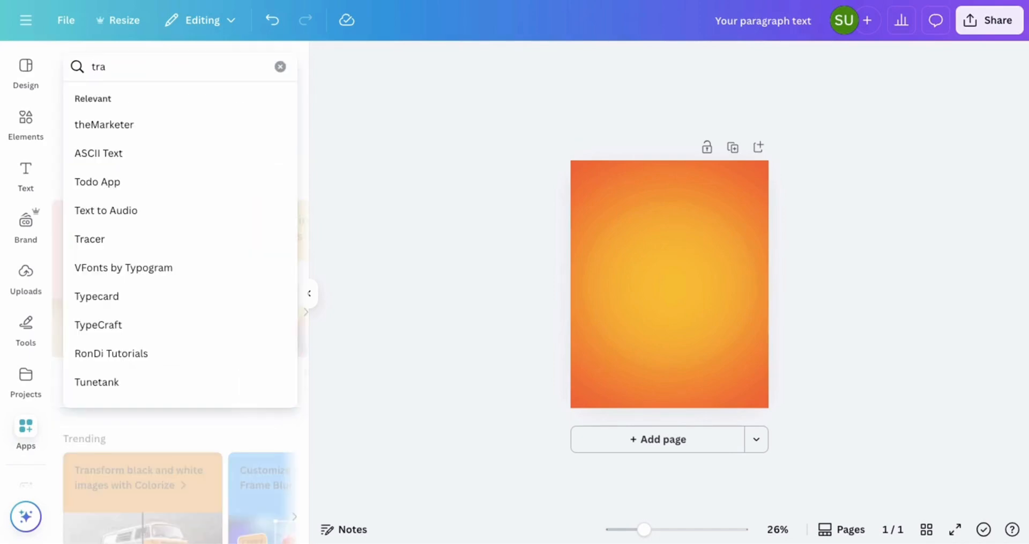
text(nsform)
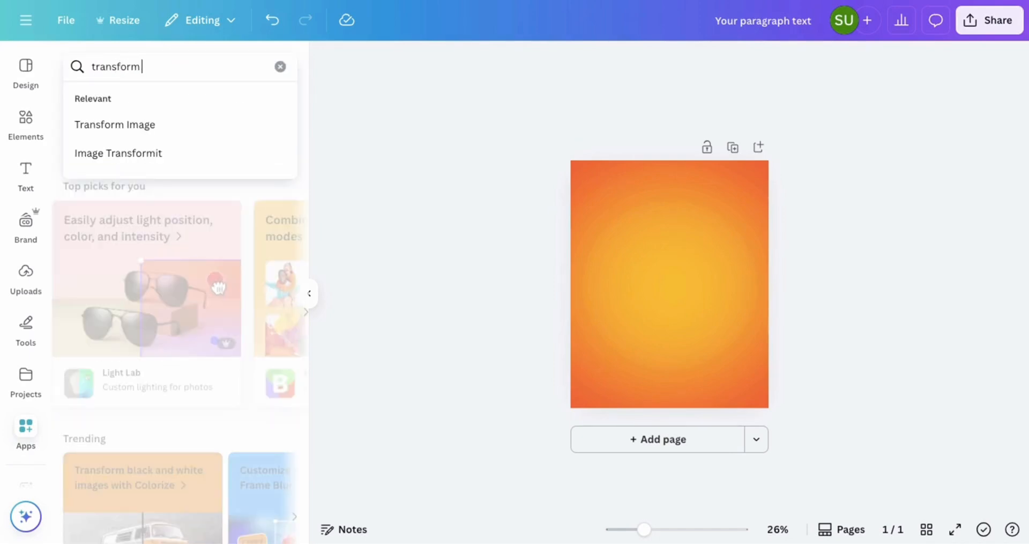
click(163, 124)
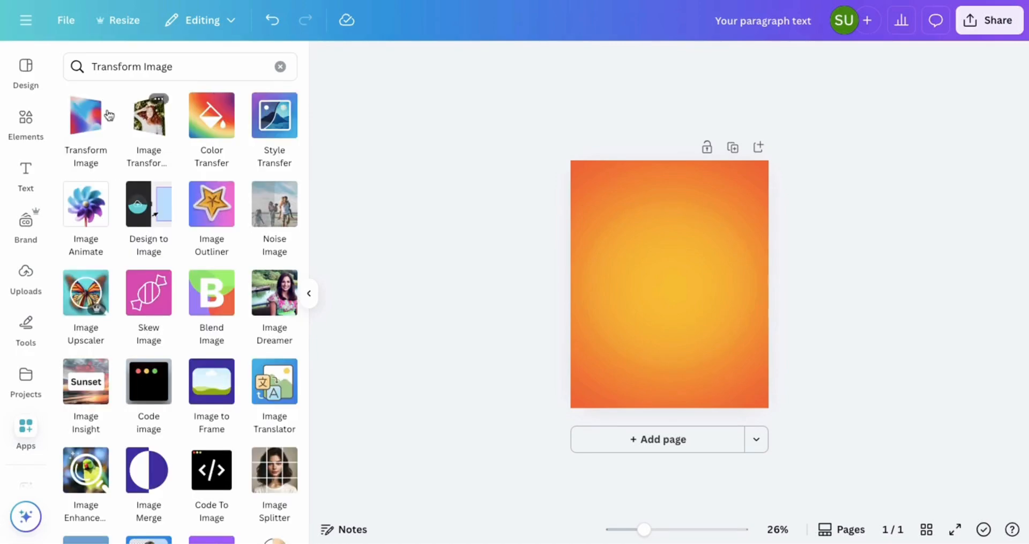
click(99, 121)
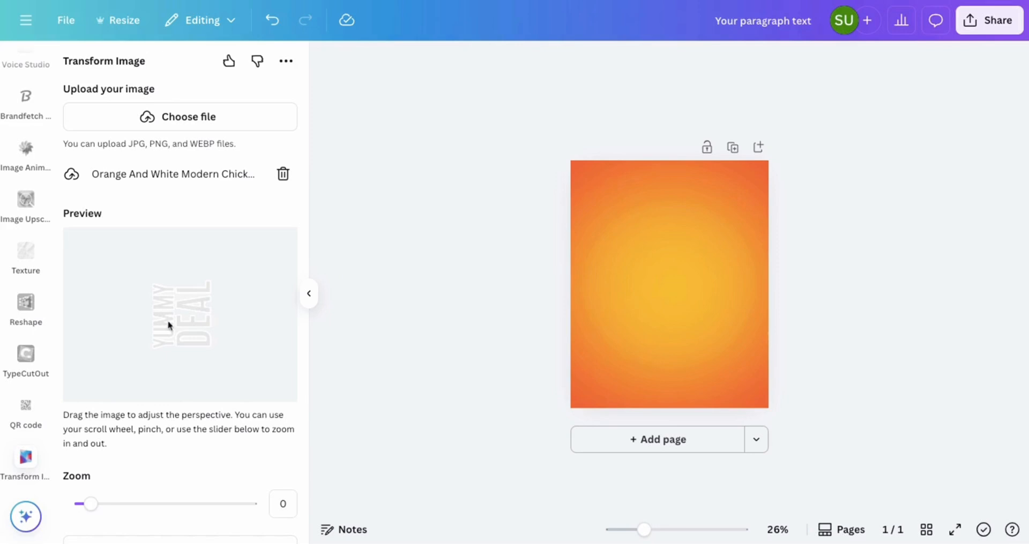
Step: Zoom the YUMMY DEAL image to 0.67, tilt its perspective so the lettering narrows upwards, and add it to the design
scroll(183, 470, down, 3)
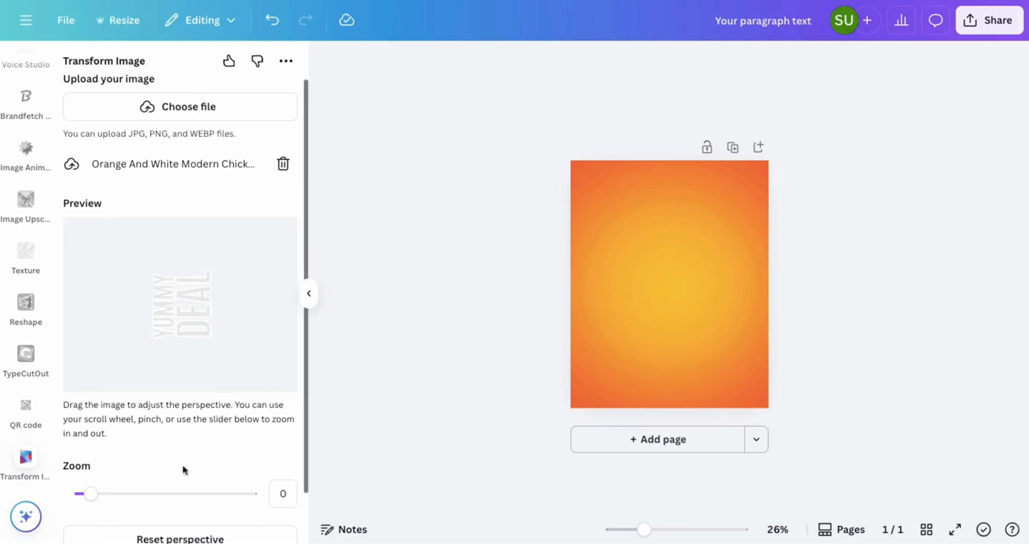
mouse_move(92, 437)
mouse_down()
mouse_move(120, 437)
mouse_move(103, 442)
mouse_up()
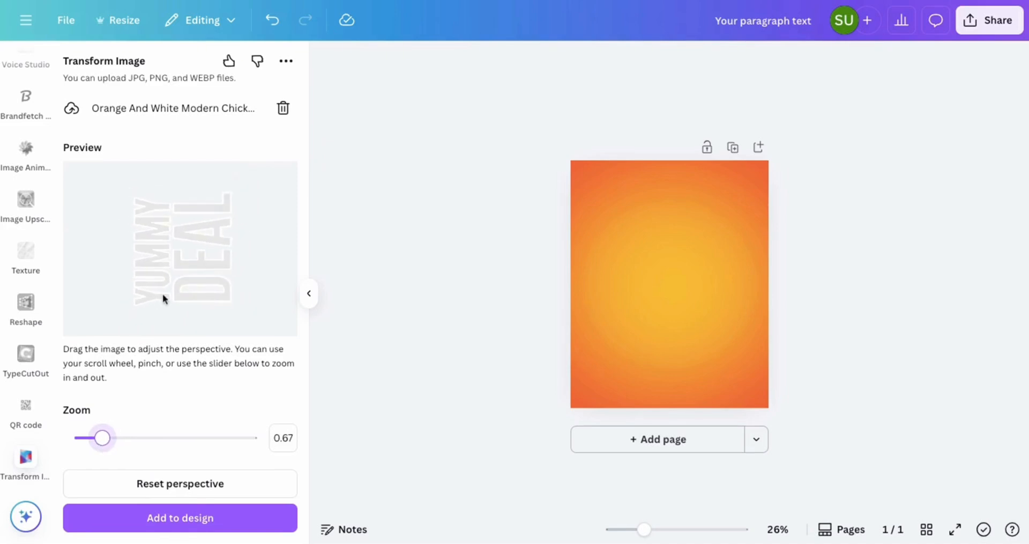
drag(163, 296, 132, 262)
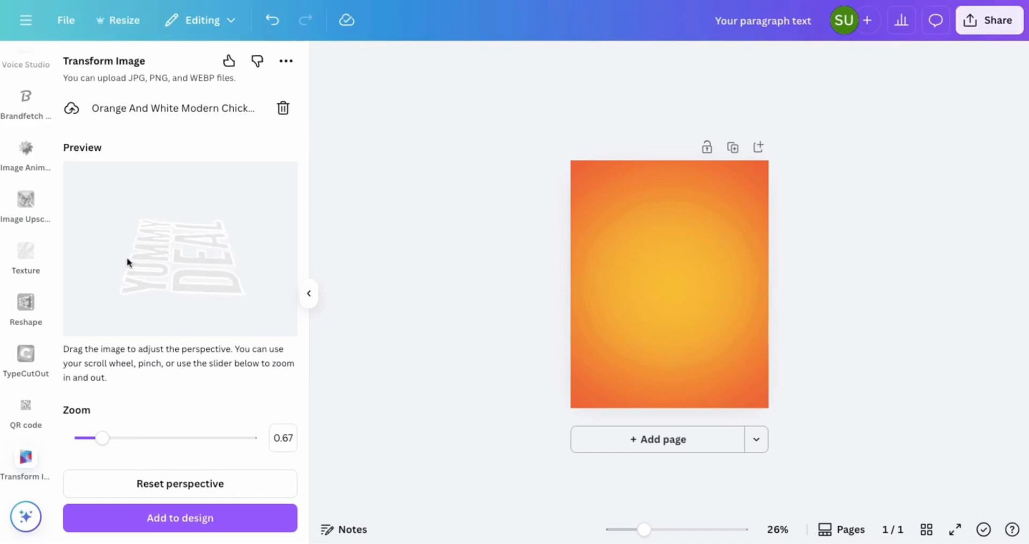
drag(128, 261, 127, 262)
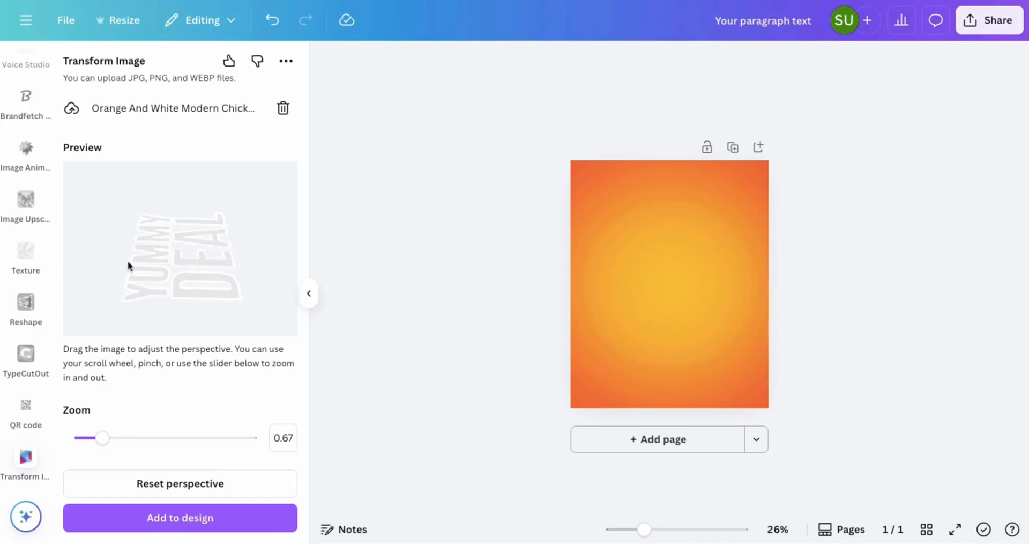
drag(163, 211, 164, 247)
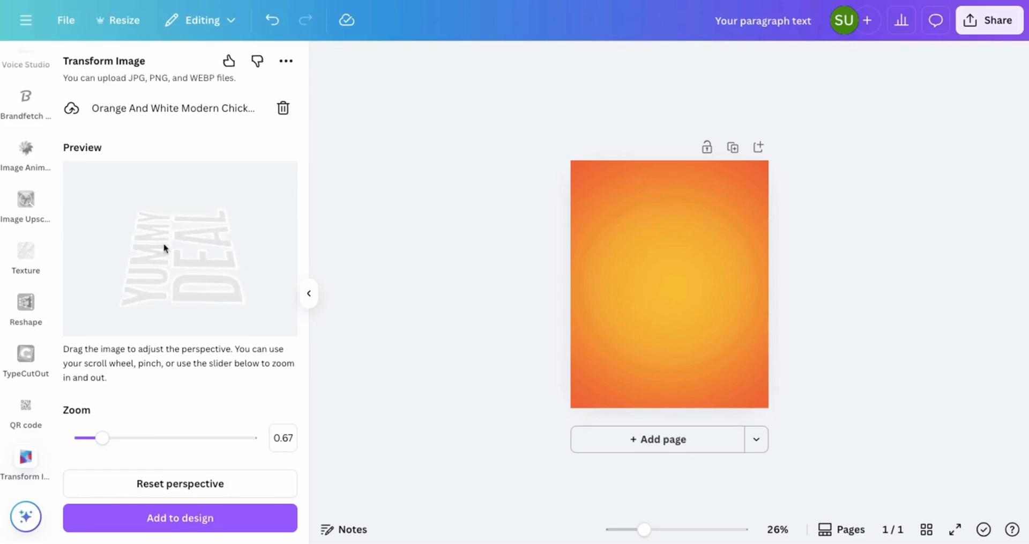
click(164, 515)
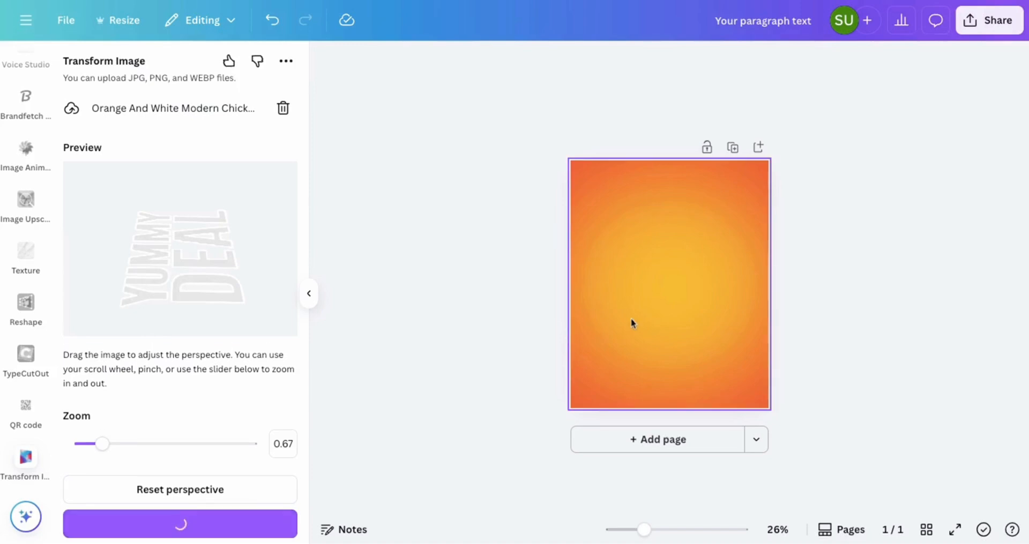
click(525, 335)
click(309, 294)
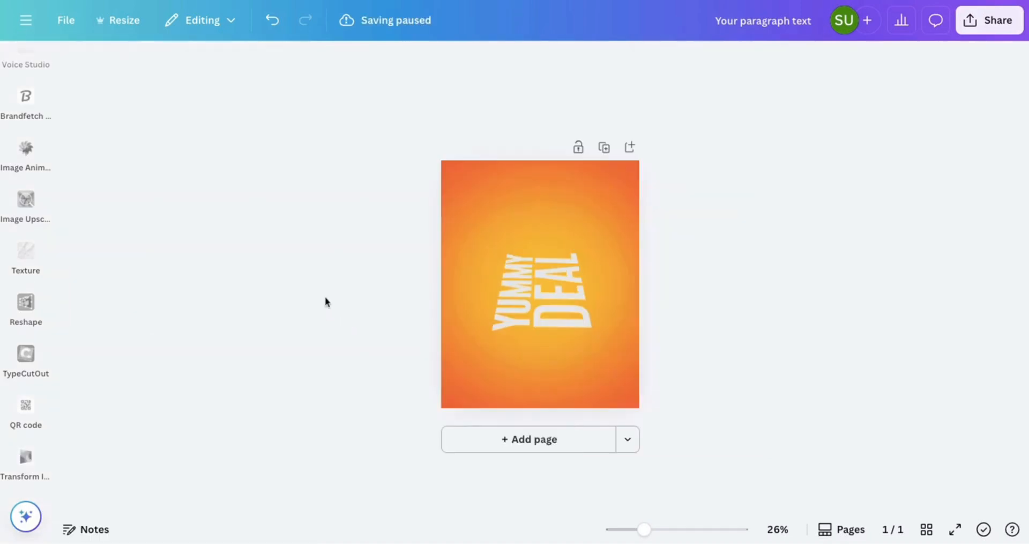
Step: Enlarge the transformed YUMMY DEAL image to about the page width and centre it over the lower part of the page
click(546, 326)
drag(443, 285, 482, 304)
drag(640, 285, 603, 286)
drag(537, 214, 539, 231)
drag(473, 225, 436, 188)
drag(602, 355, 640, 393)
drag(597, 358, 597, 400)
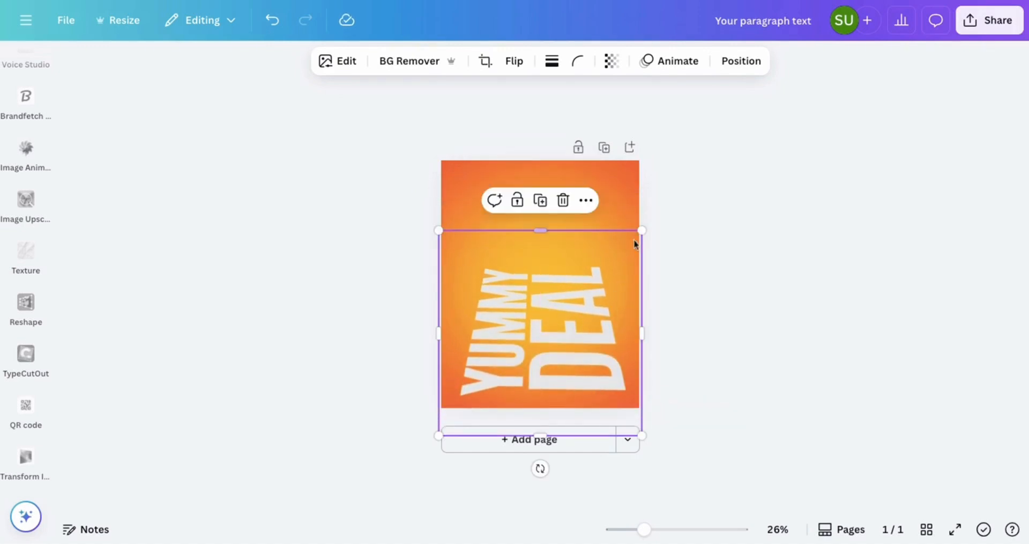
drag(642, 246, 635, 245)
drag(566, 313, 567, 319)
click(687, 280)
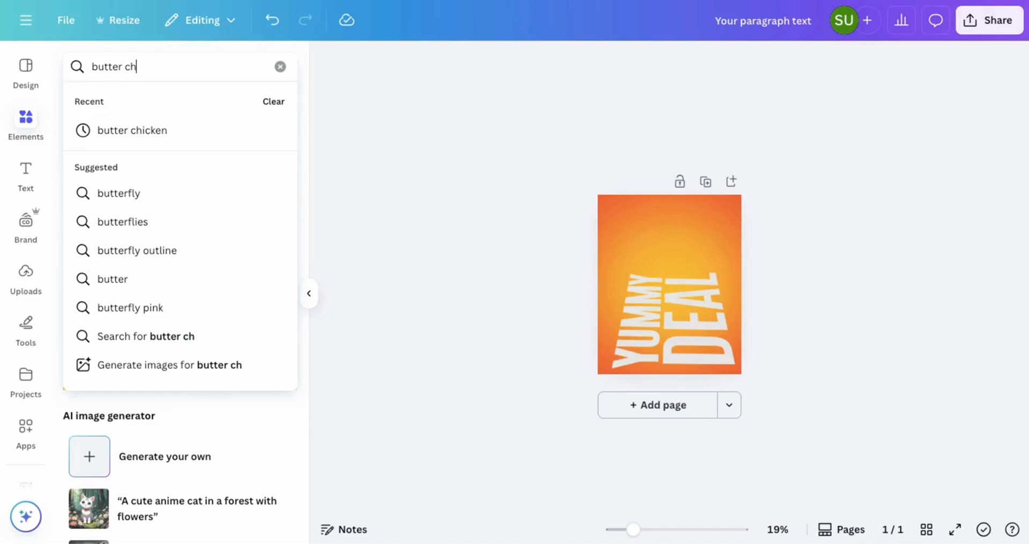
Step: Search the photo elements for "butter chicken" and add the cut-out plate of chicken with herbs to the page
text(icken)
key(Return)
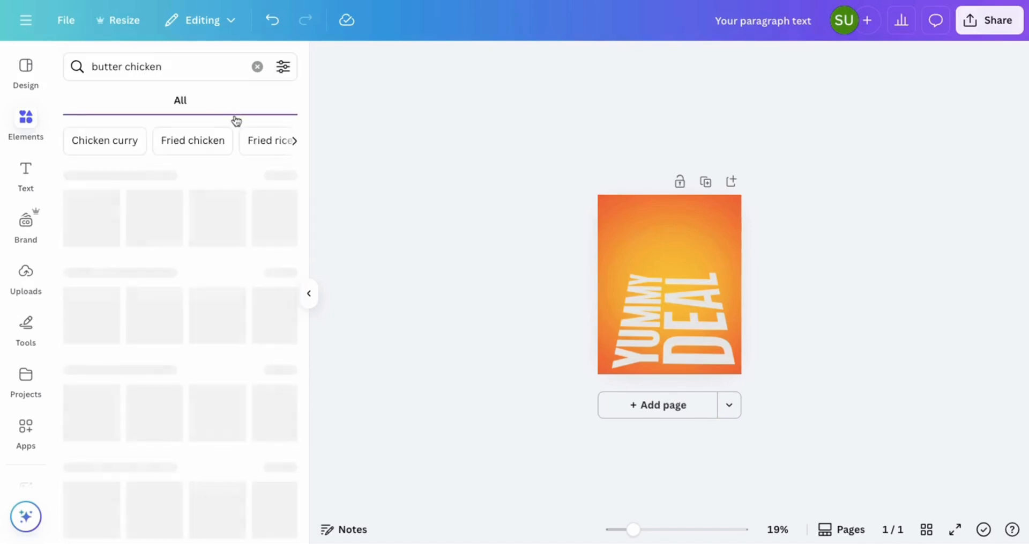
click(167, 102)
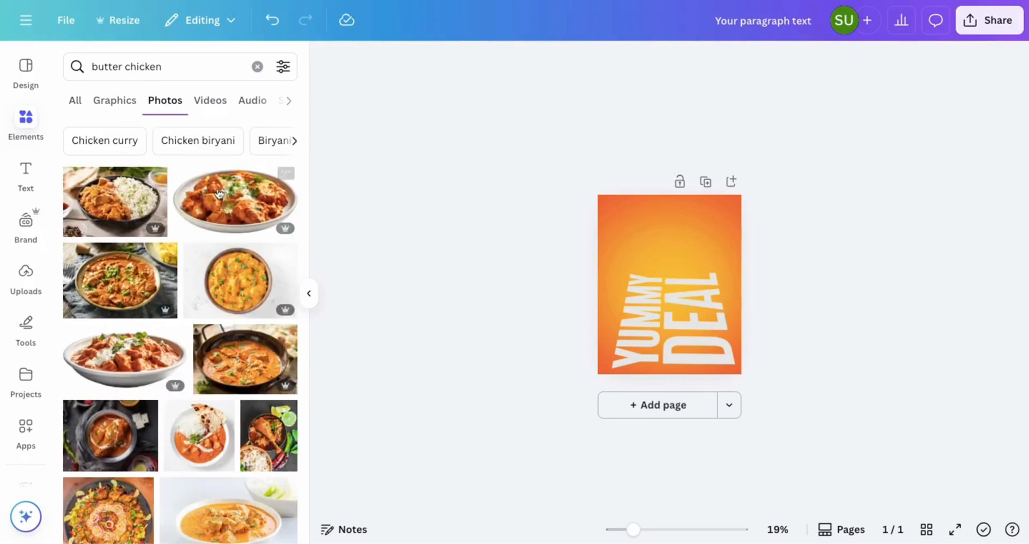
click(225, 196)
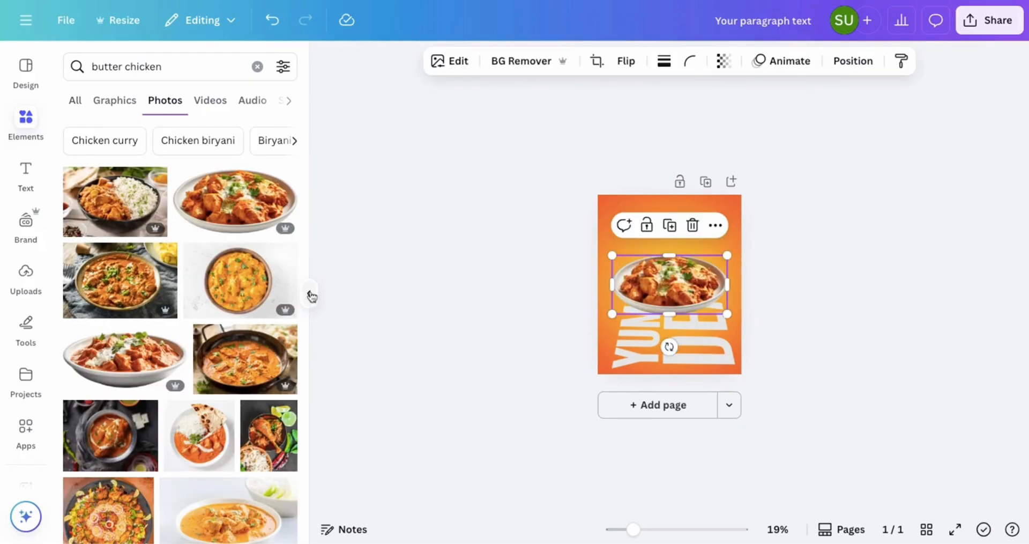
Step: Enlarge the chicken plate and centre it in the page's upper half, just above the YUMMY DEAL text
click(309, 293)
drag(598, 255, 573, 221)
scroll(579, 275, up, 3)
click(653, 237)
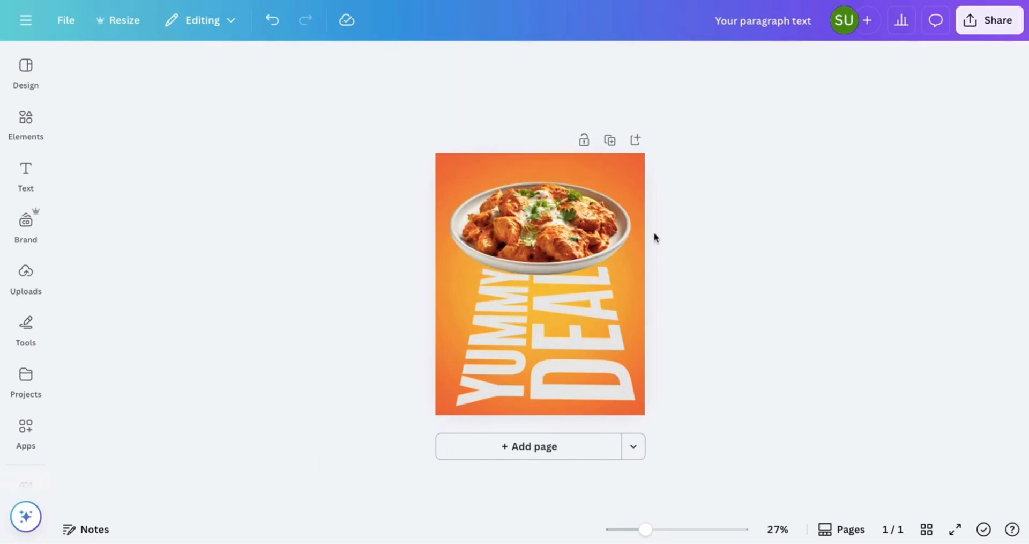
click(473, 217)
Step: Search the elements for "grey drop shadow" and add the thin, flat horizontal shadow graphic
click(34, 124)
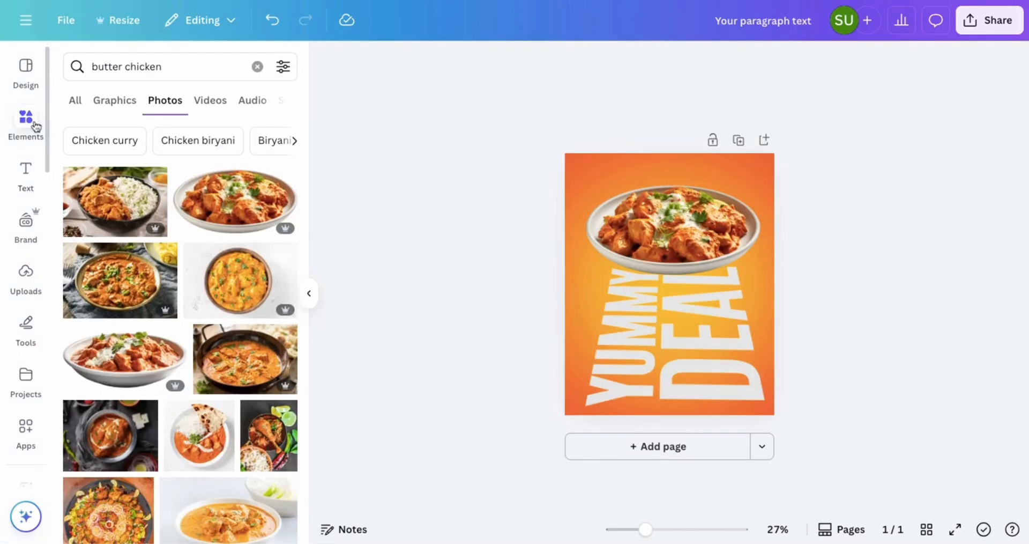
click(257, 67)
text(grey drop)
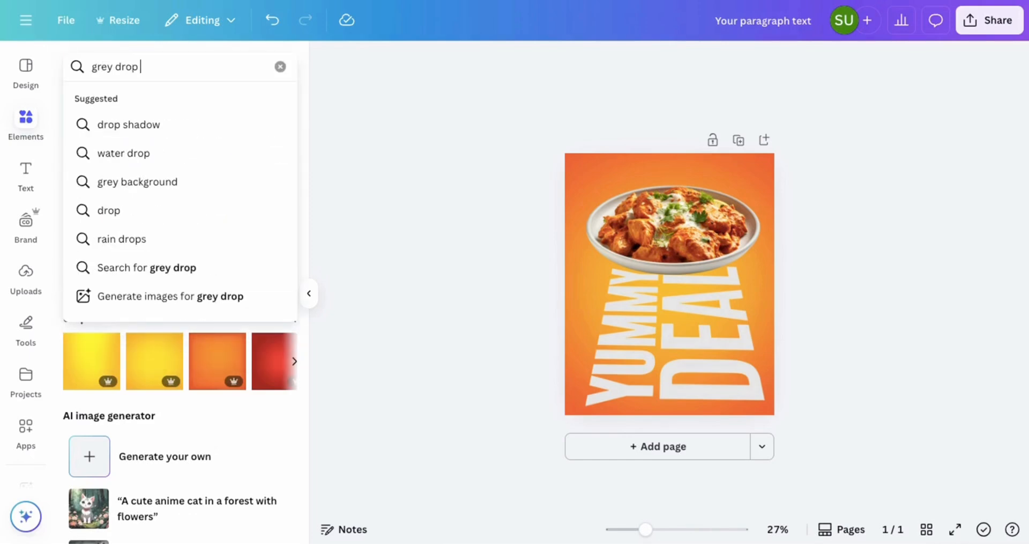
text( shadow)
key(Return)
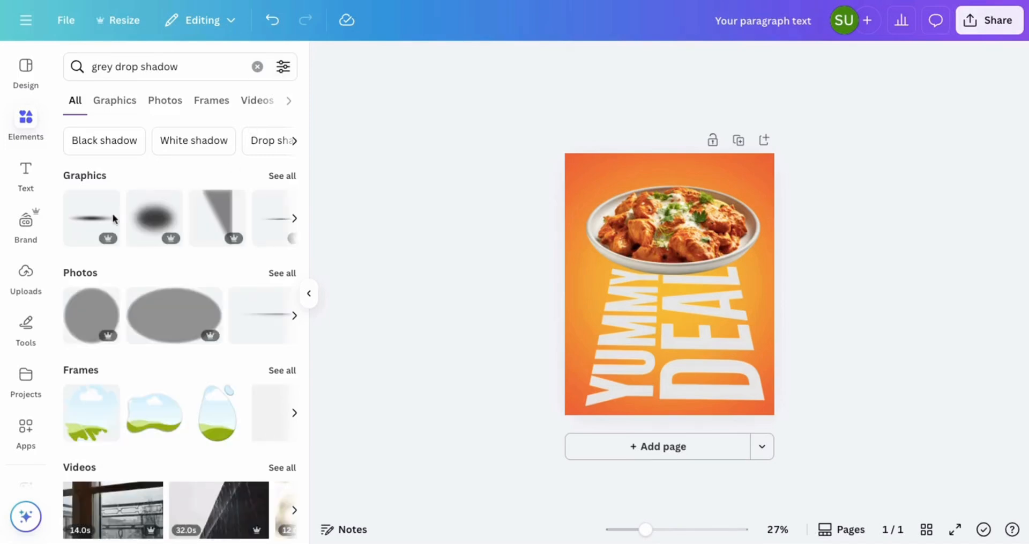
click(93, 224)
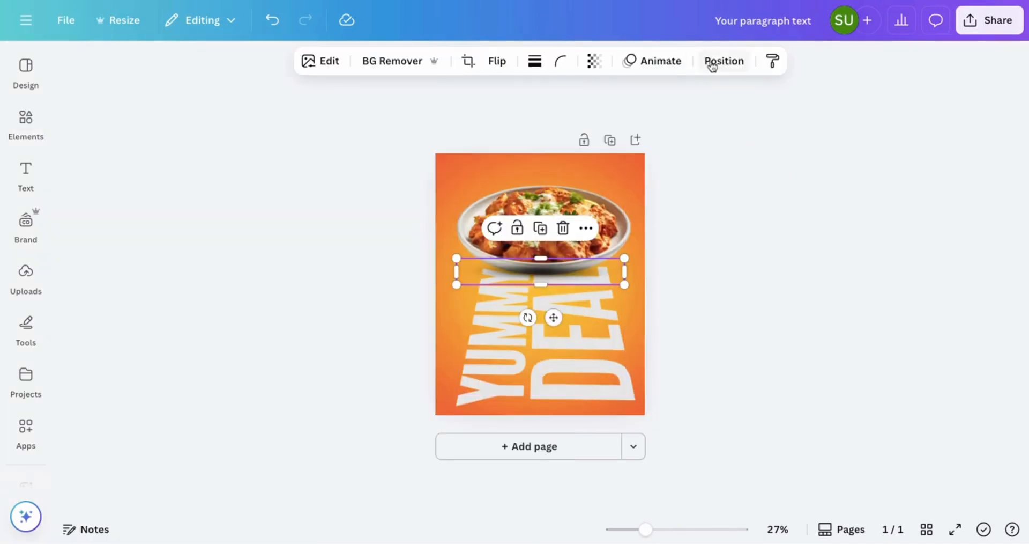
Step: Send the shadow one layer backward behind the chicken plate and line it up under the plate's lower rim
click(712, 61)
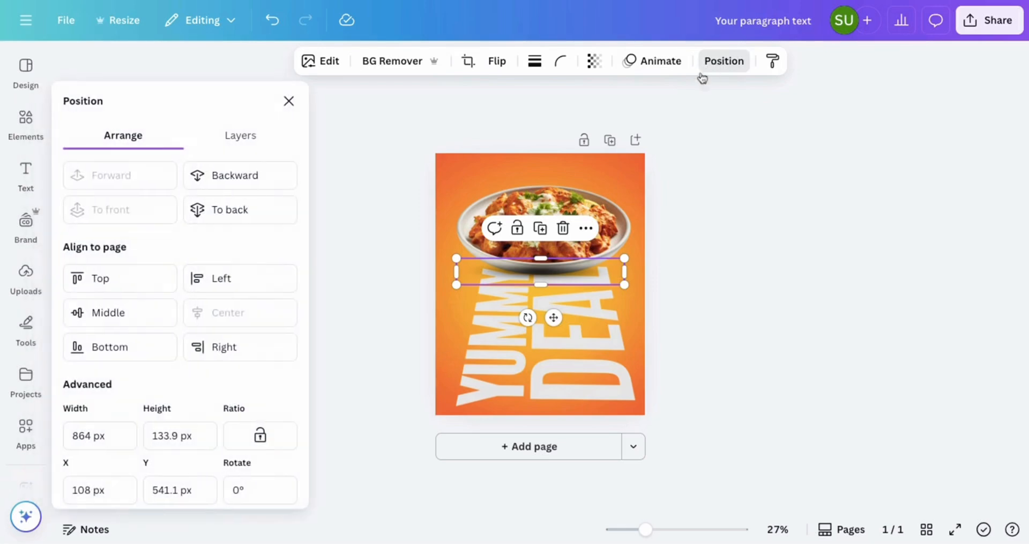
click(264, 184)
scroll(525, 334, up, 5)
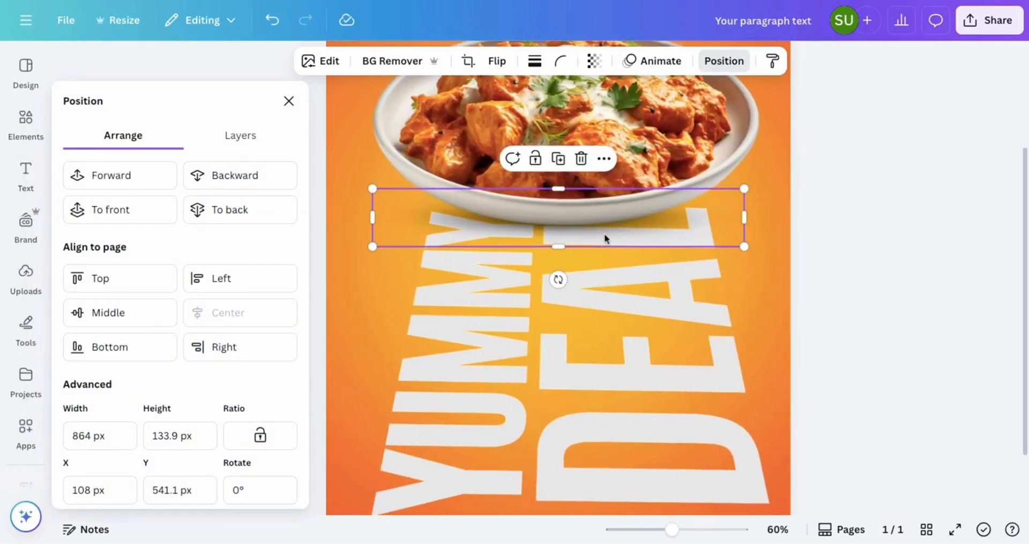
drag(604, 233, 605, 236)
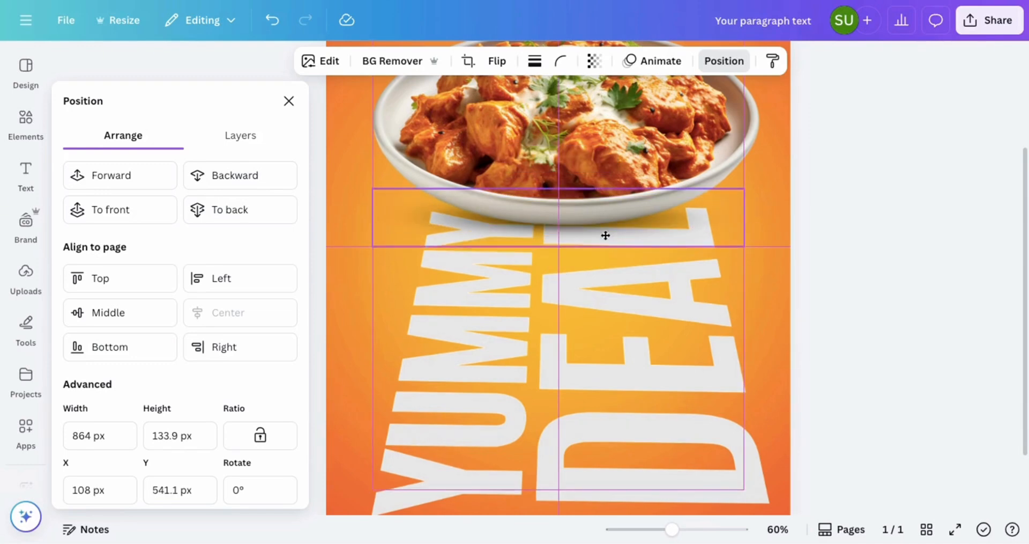
click(620, 268)
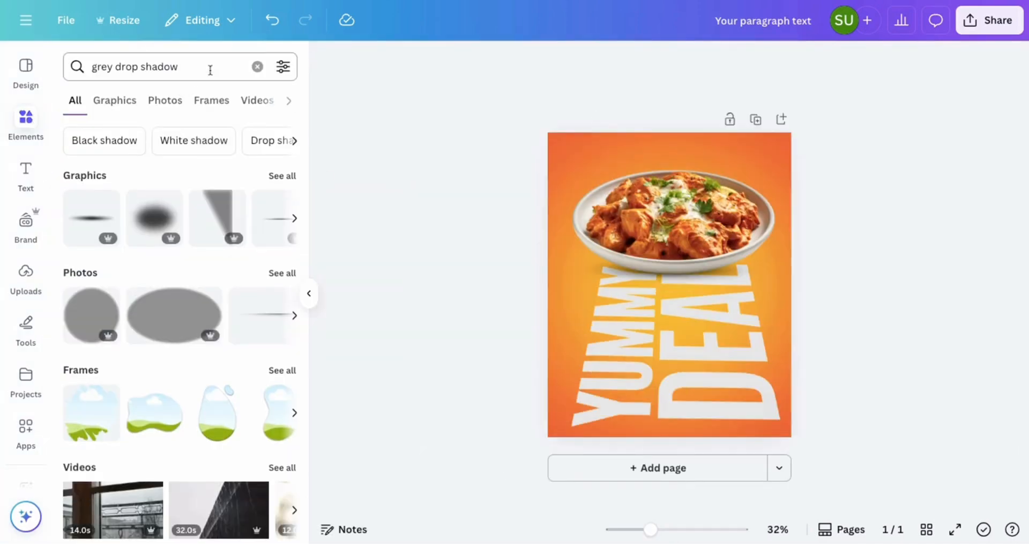
Step: Search the elements for "cigarette smoke" and add the first white wispy smoke graphic
click(257, 67)
text(c)
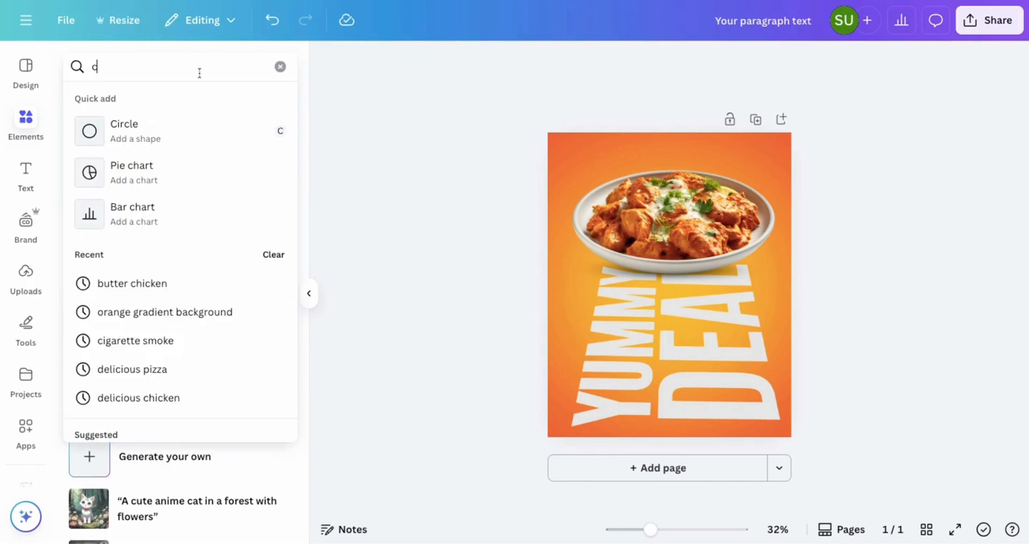
text(iga)
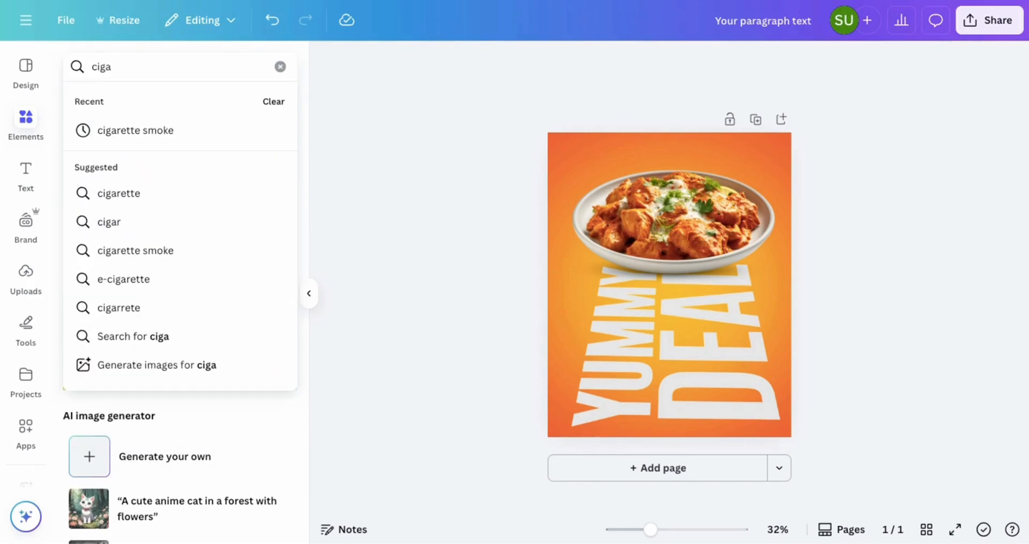
text(rette )
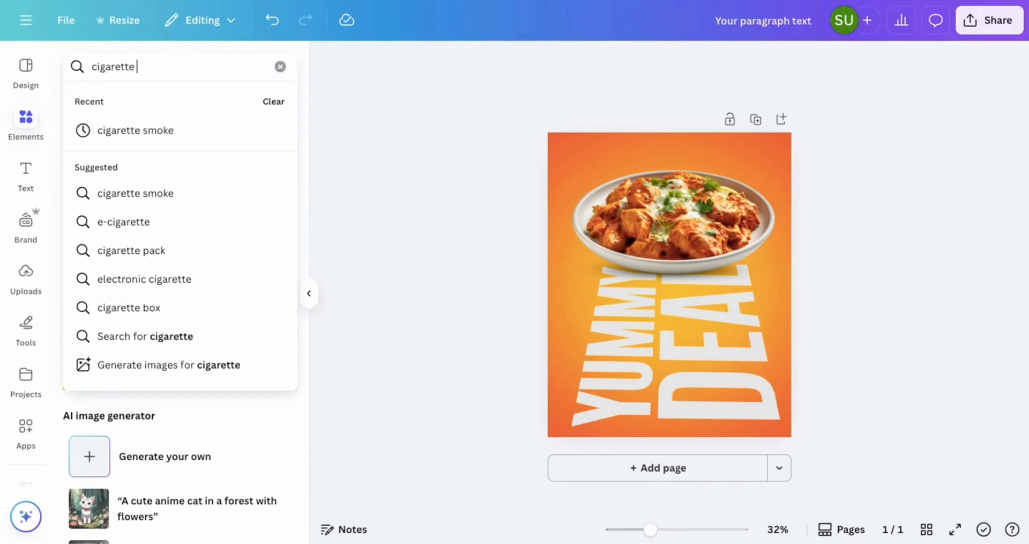
text(smoke)
key(Return)
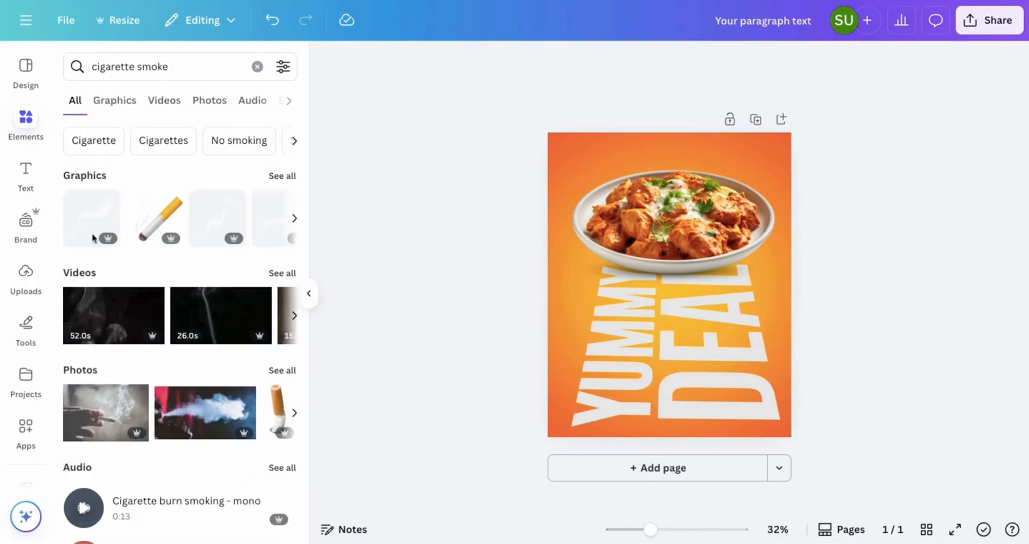
click(90, 232)
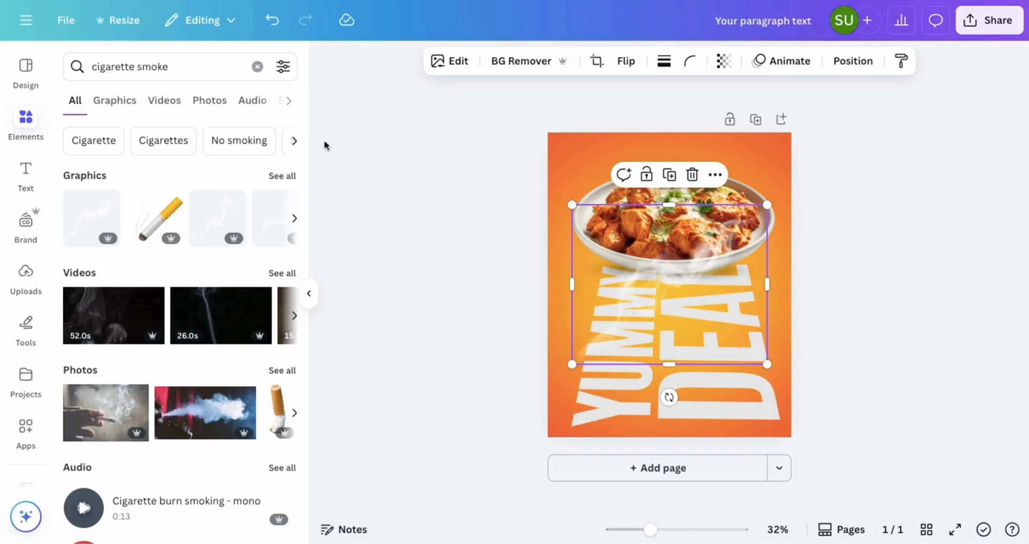
Step: Shrink the smoke graphic to under half the page width and place it rising from the right side of the chicken plate
click(309, 294)
drag(595, 294, 632, 189)
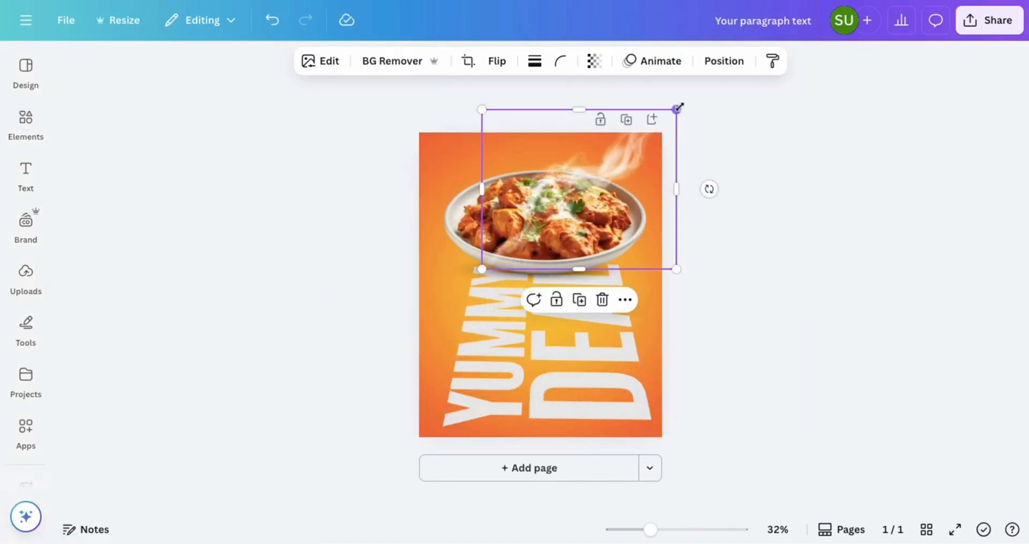
drag(676, 110, 619, 157)
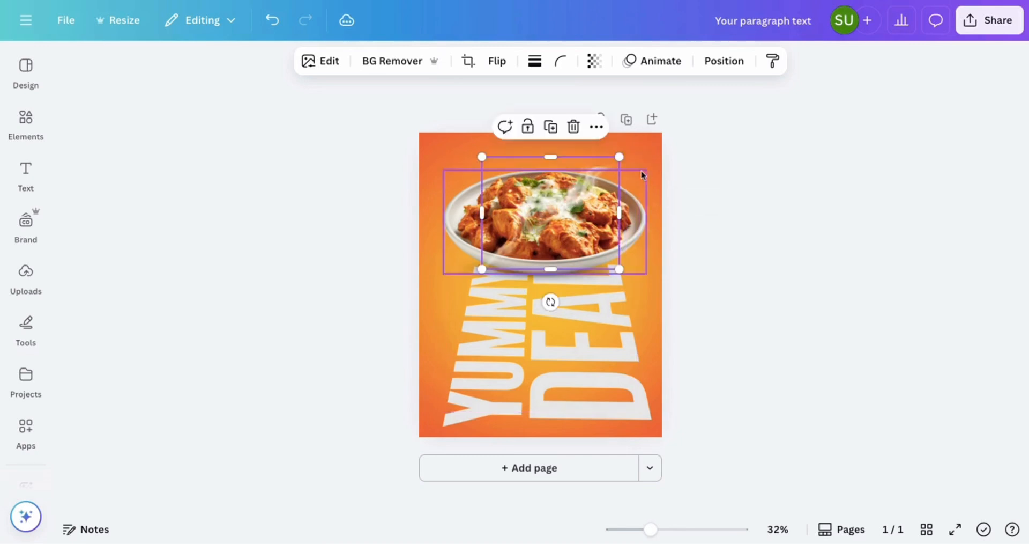
drag(560, 247, 592, 224)
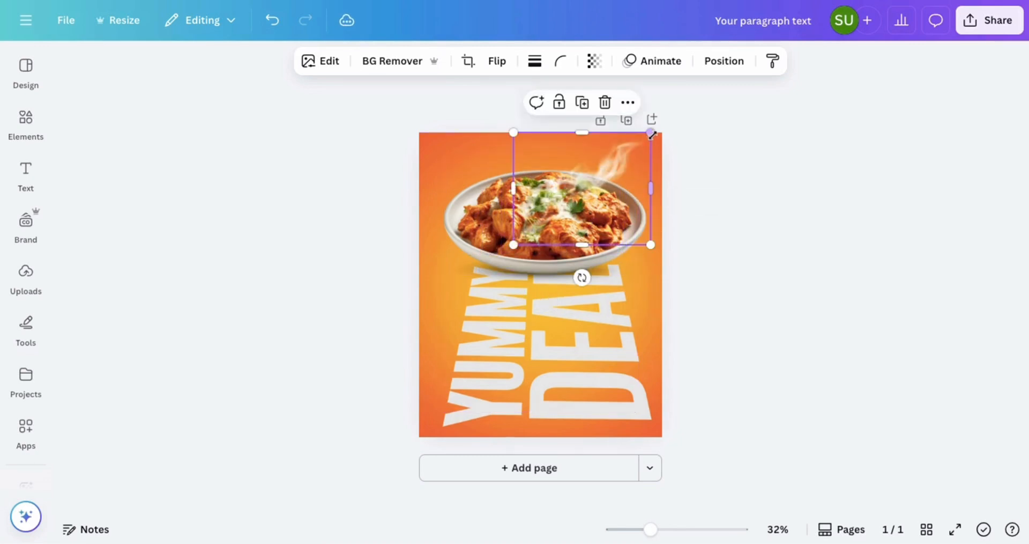
drag(650, 138, 617, 160)
drag(592, 199, 613, 170)
click(718, 163)
scroll(643, 161, down, 2)
click(617, 161)
scroll(620, 156, down, 2)
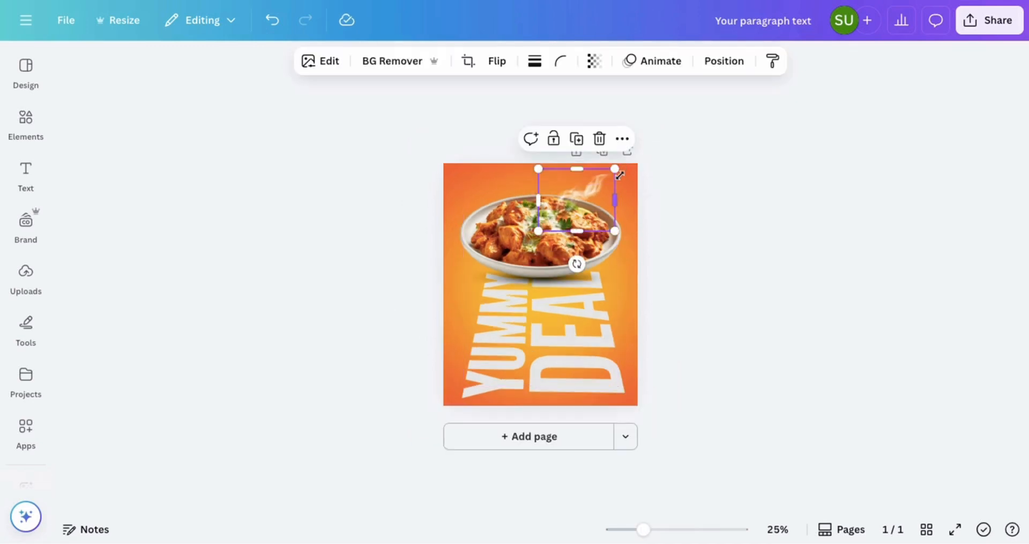
Step: Search the elements for "grain" and add the second graphic, the pale wide grain texture, to the page
click(676, 197)
click(26, 123)
click(252, 67)
text(grain)
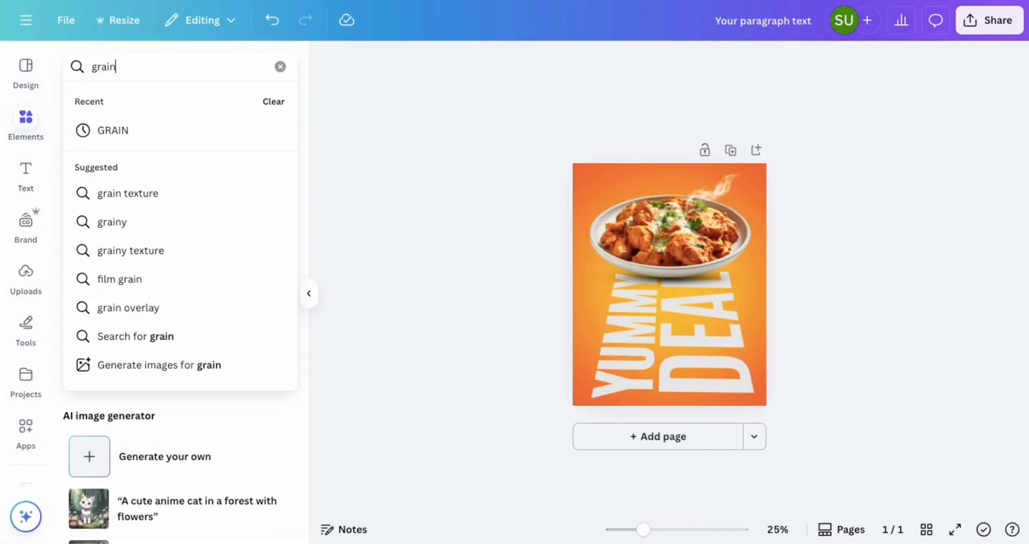
key(Return)
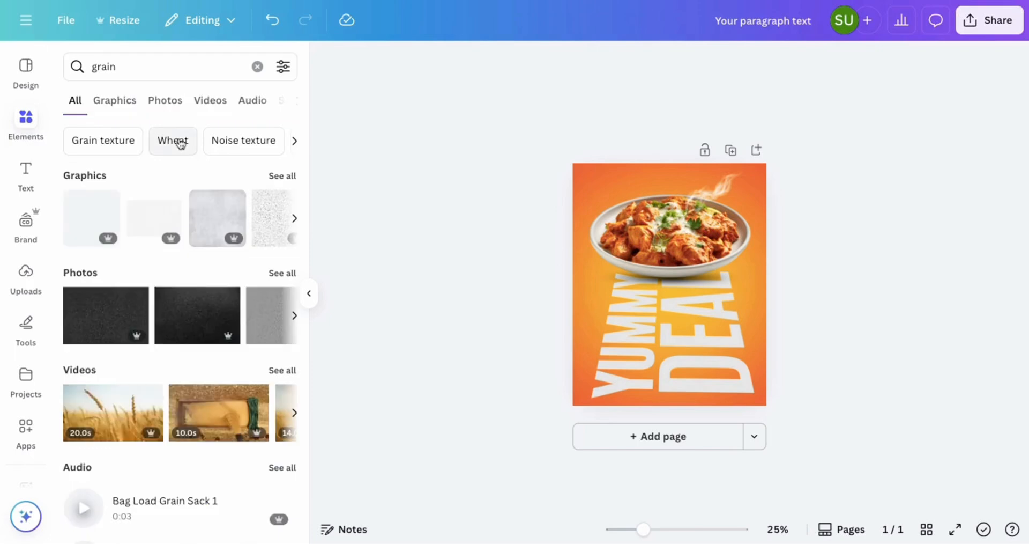
click(153, 216)
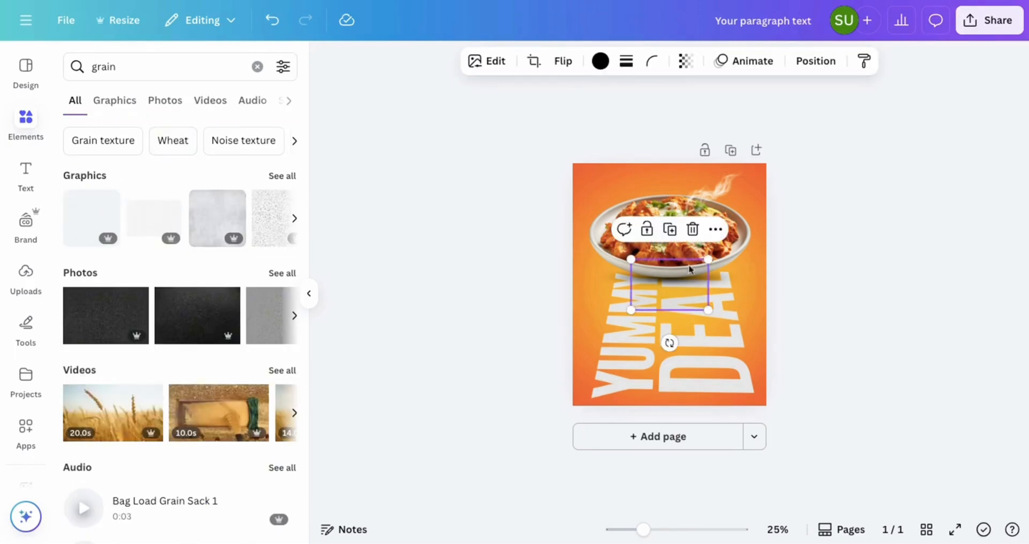
Step: Enlarge the grain texture and position it so that it covers the entire page
drag(682, 298, 952, 426)
drag(902, 369, 859, 365)
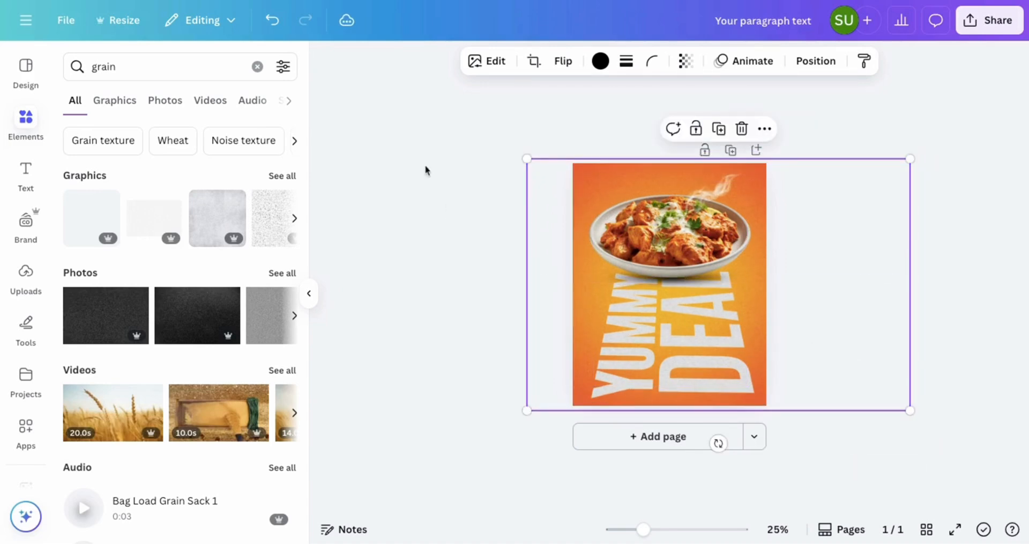
click(309, 293)
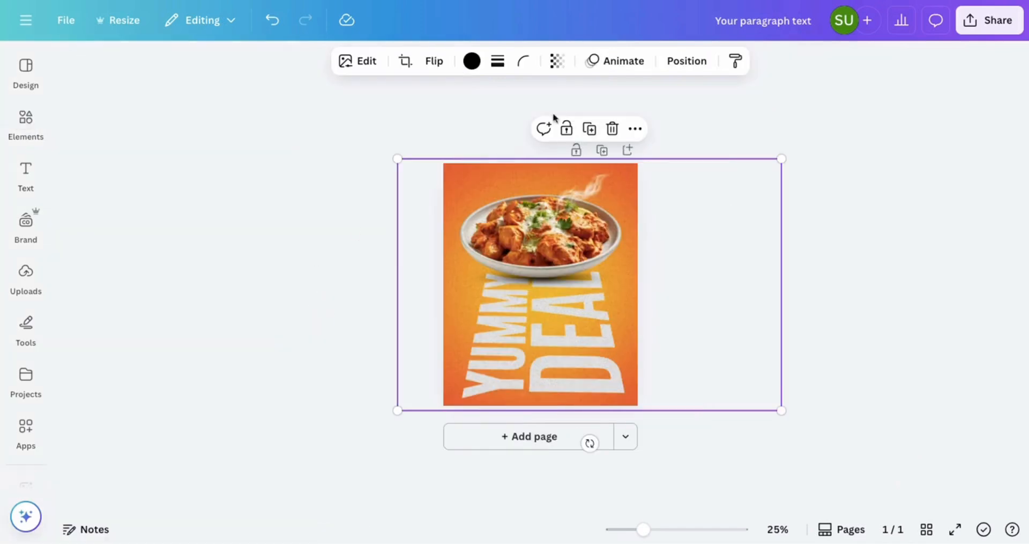
Step: Recolour the grain overlay white and crop its excess width to roughly the page's right edge
click(472, 62)
click(146, 172)
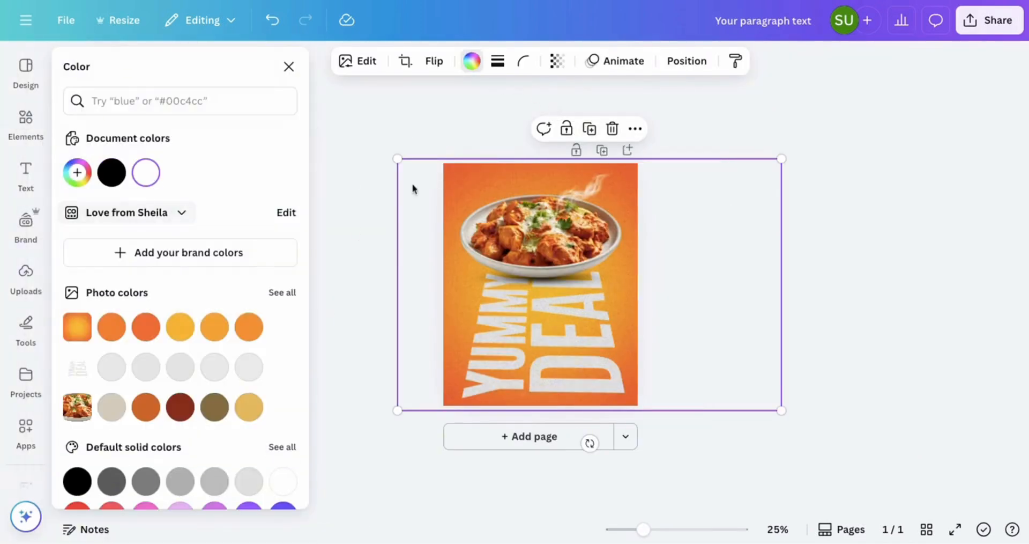
key(Escape)
click(686, 60)
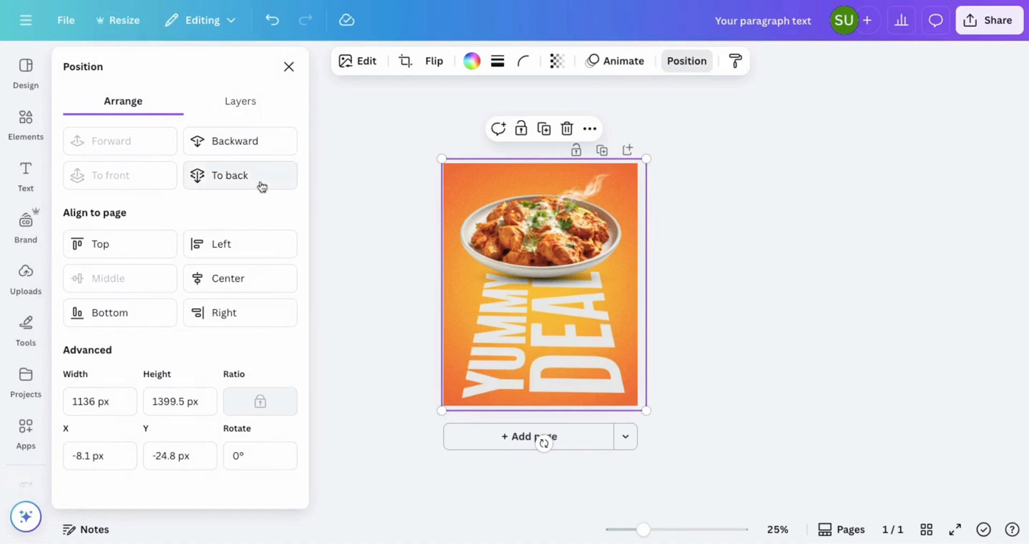
click(716, 198)
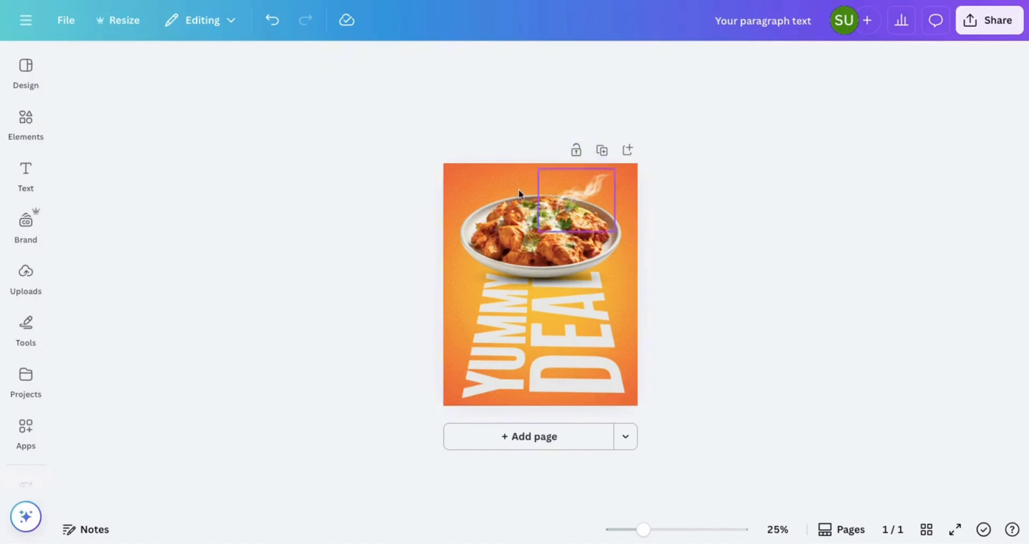
Step: Reduce the grain overlay's transparency value to 81
click(474, 191)
click(558, 61)
drag(581, 119, 573, 123)
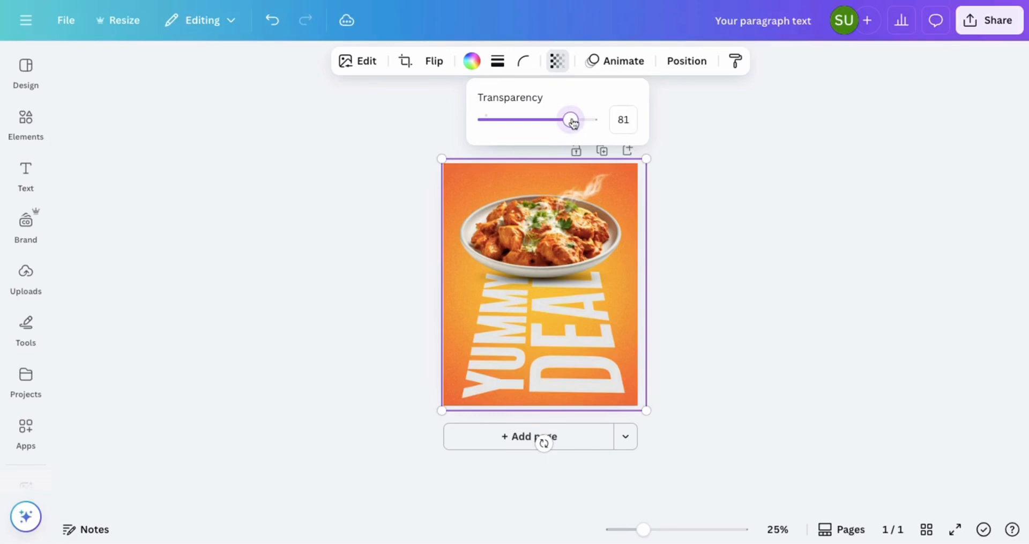
click(721, 149)
click(723, 150)
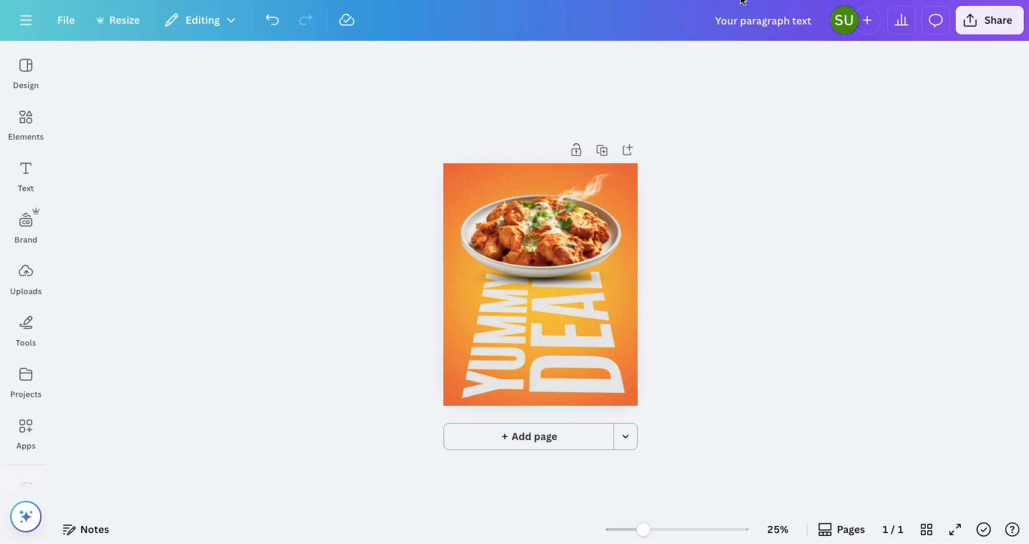
Step: Add the text "Try our new Butter Chicken at only $10" above the plate's left side, wrapped onto three lines
click(465, 214)
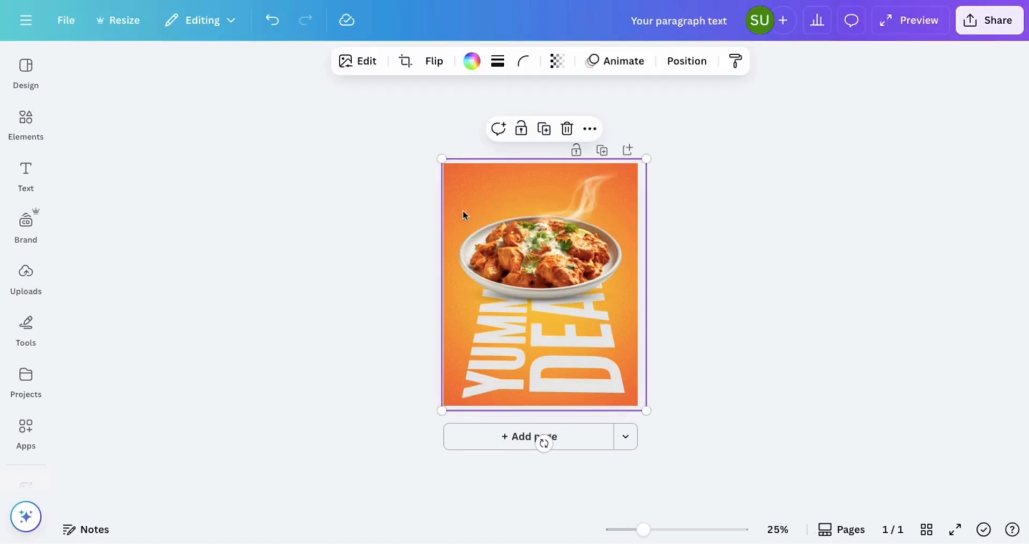
key(t)
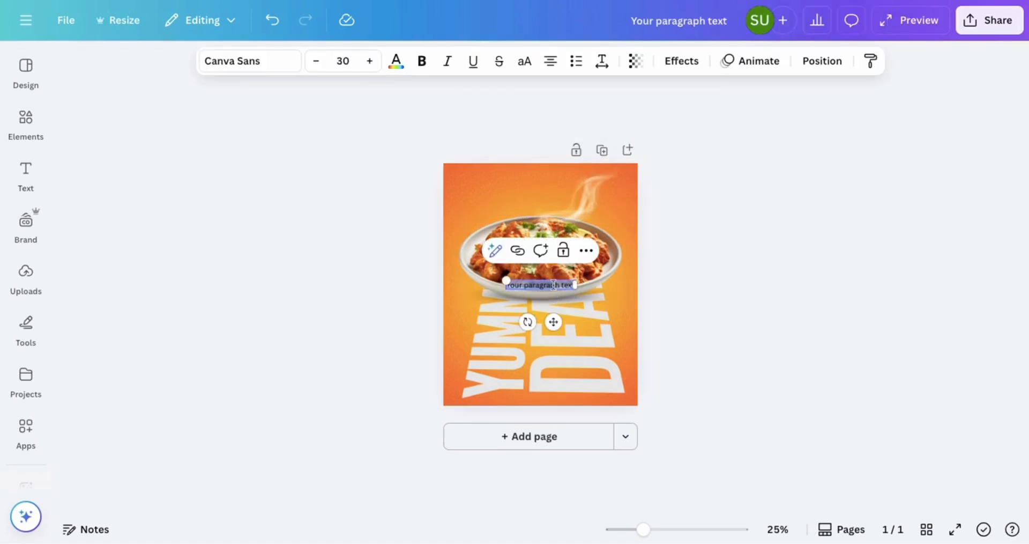
drag(555, 318, 508, 232)
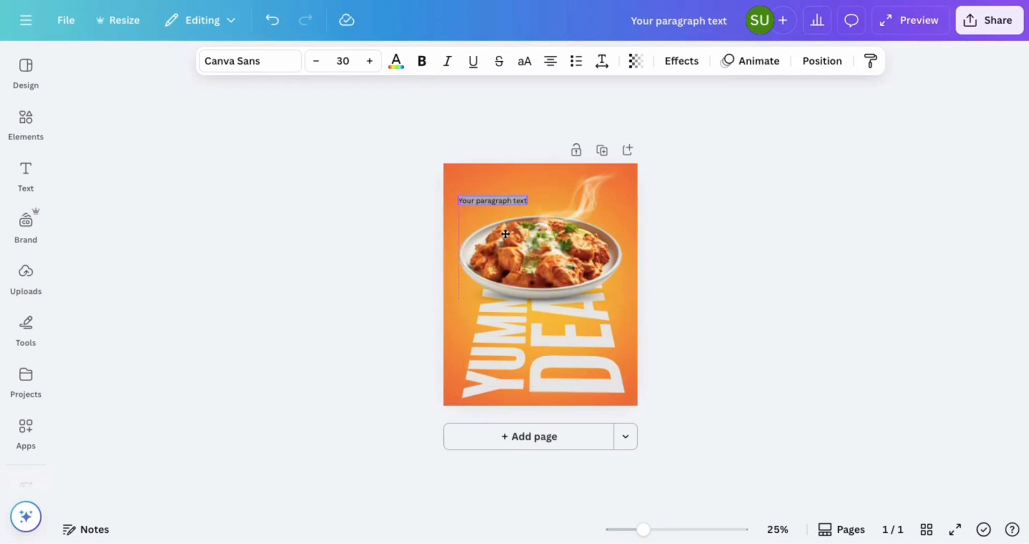
text(Try our new Butter Chicken at only $10)
drag(572, 200, 521, 201)
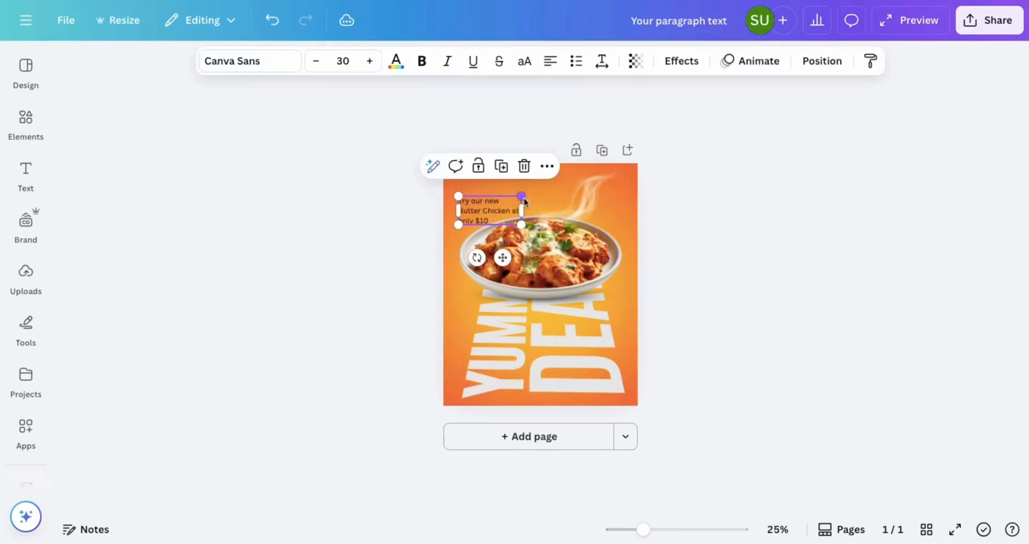
Step: Set the butter chicken promo text in the Poppins font and colour it white
click(257, 66)
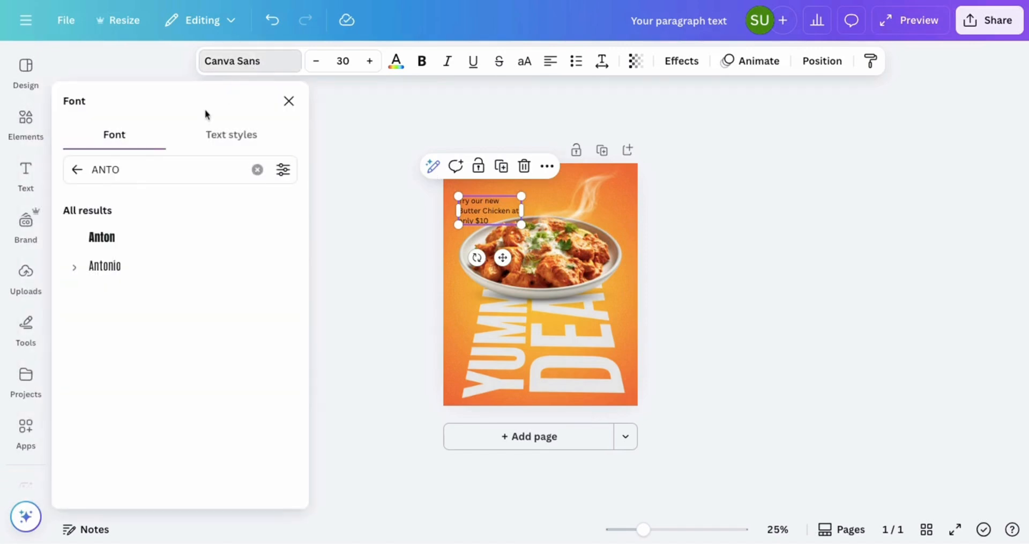
click(257, 171)
text(poppins)
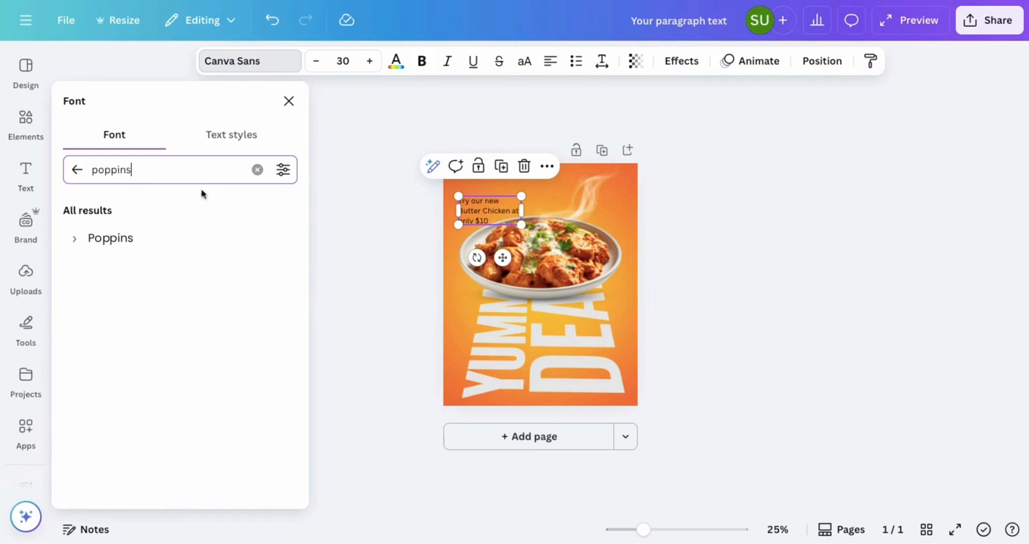
click(179, 246)
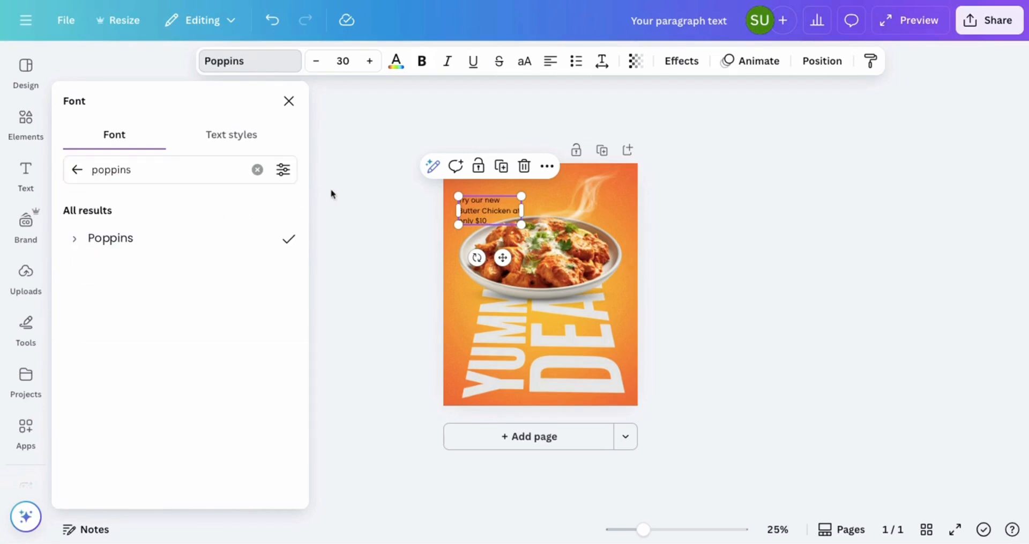
click(395, 62)
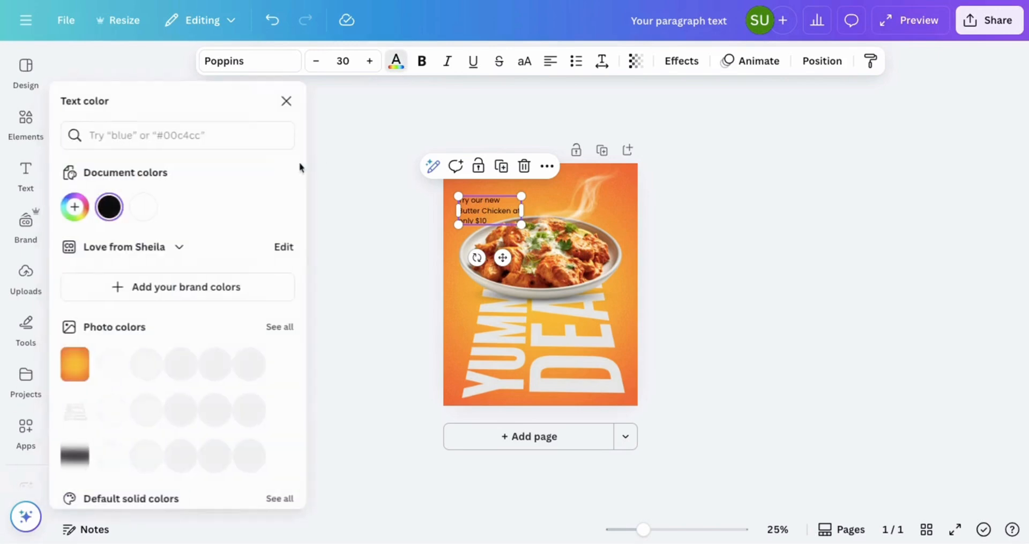
click(145, 206)
click(673, 170)
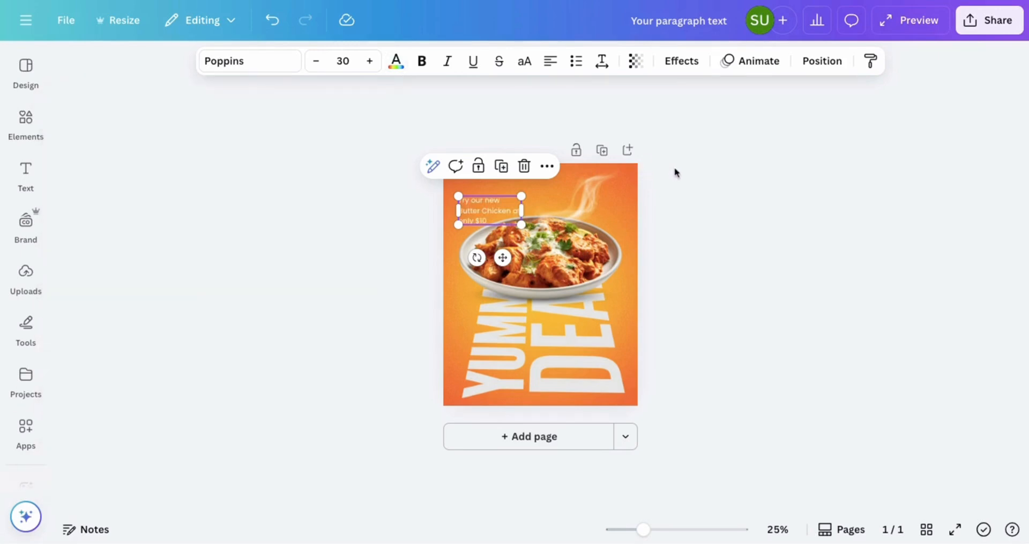
Step: Move the promo text slightly higher above the plate and shrink it to font size 24.9
drag(489, 220, 487, 210)
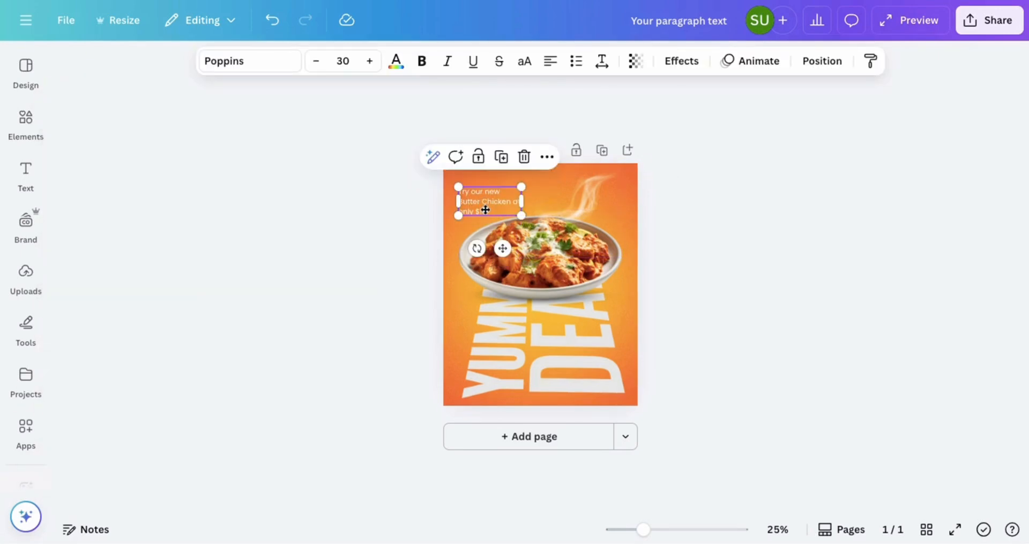
scroll(488, 208, up, 3)
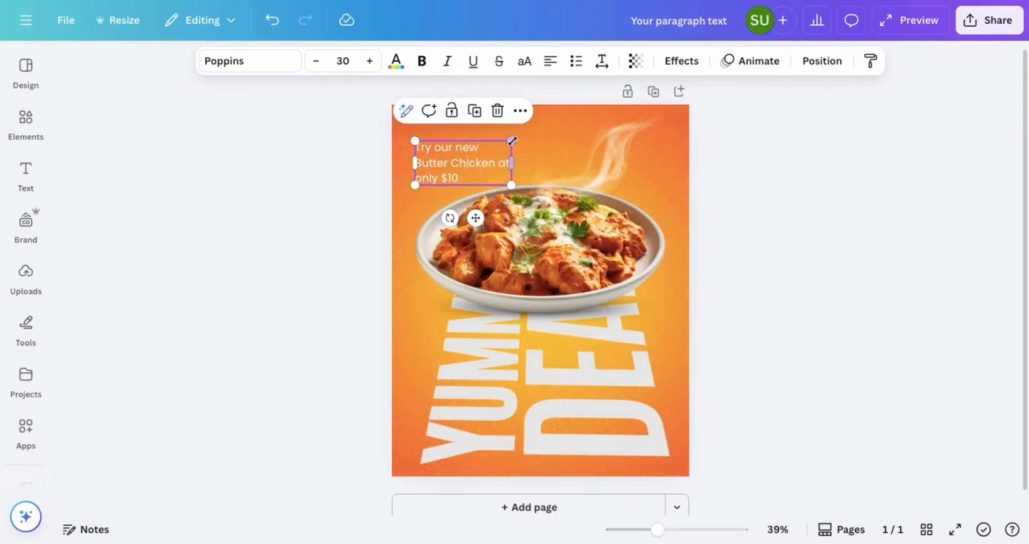
drag(507, 142, 497, 149)
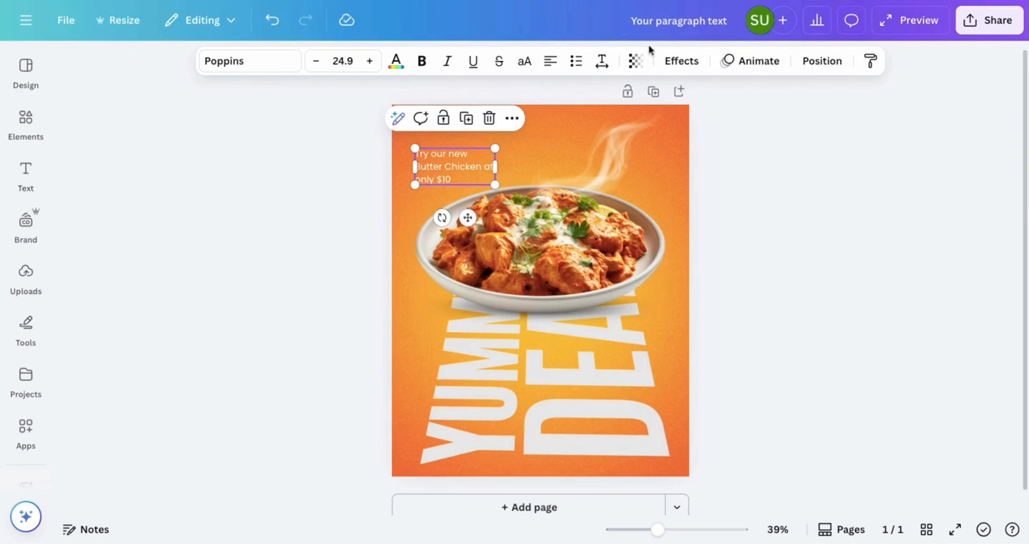
Step: Set the promo text's line spacing to 1.13 and narrow its box so the last line reads "at only $10"
click(603, 61)
drag(577, 169, 562, 170)
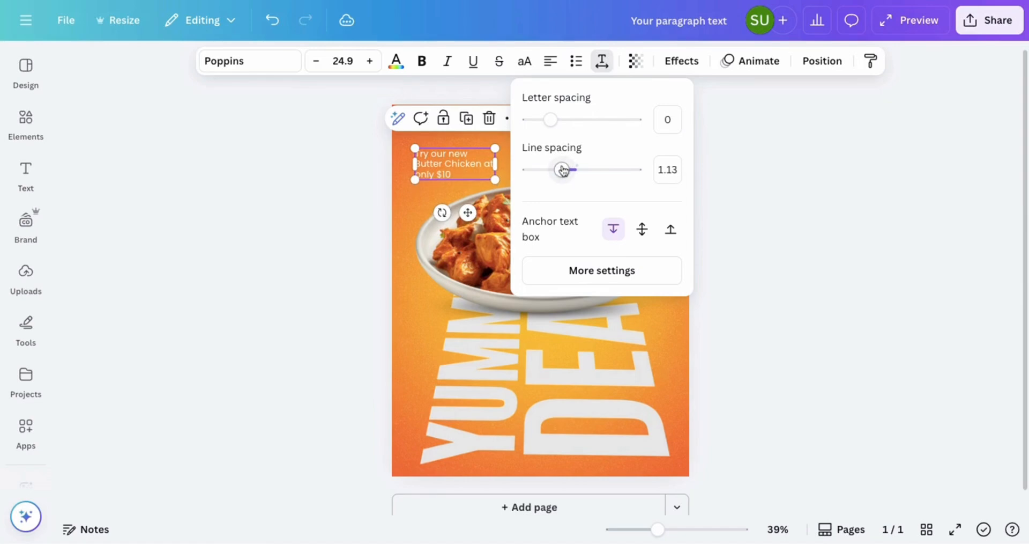
click(745, 159)
click(744, 158)
click(487, 173)
drag(496, 162, 450, 176)
key(Escape)
Step: Make only the price "$10" in the promo text bold
click(451, 162)
double_click(451, 179)
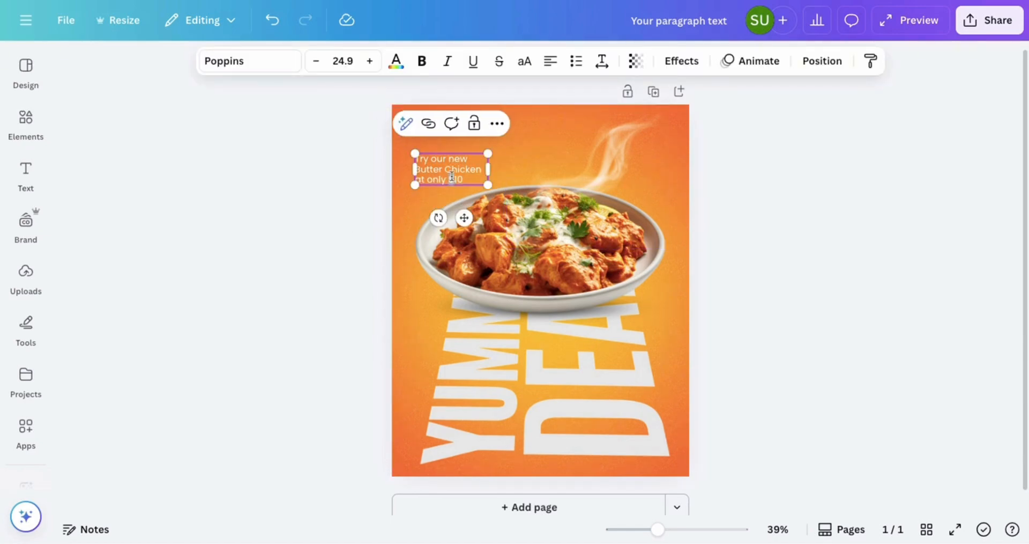
click(421, 61)
click(353, 173)
Step: Preview the finished food promotion design full screen, return to the editor and play the preview again
click(925, 24)
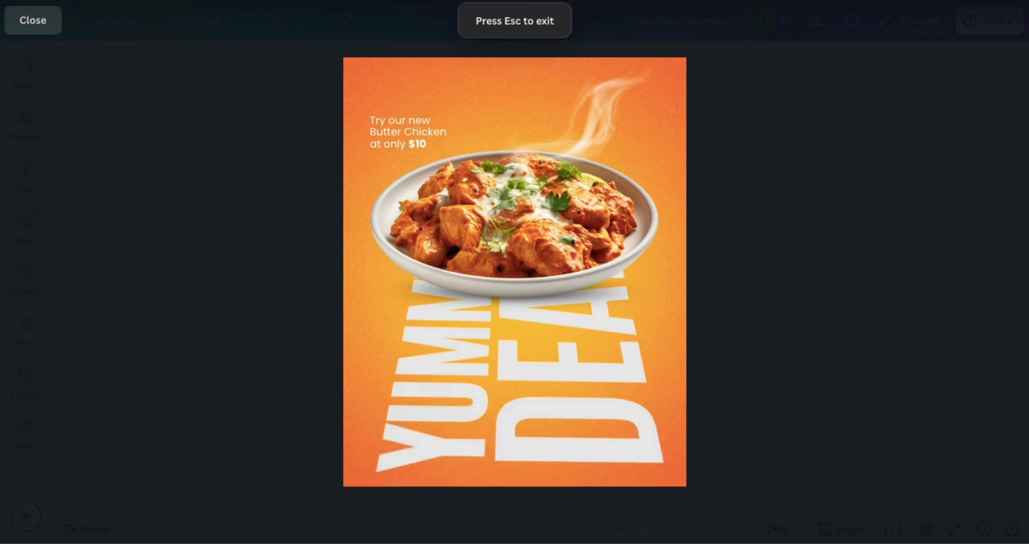
key(Escape)
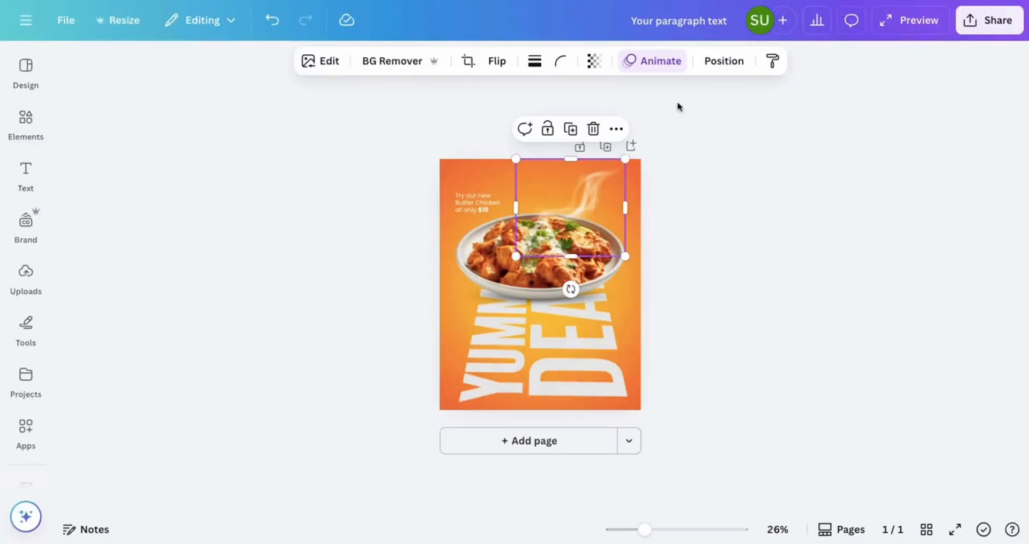
click(726, 296)
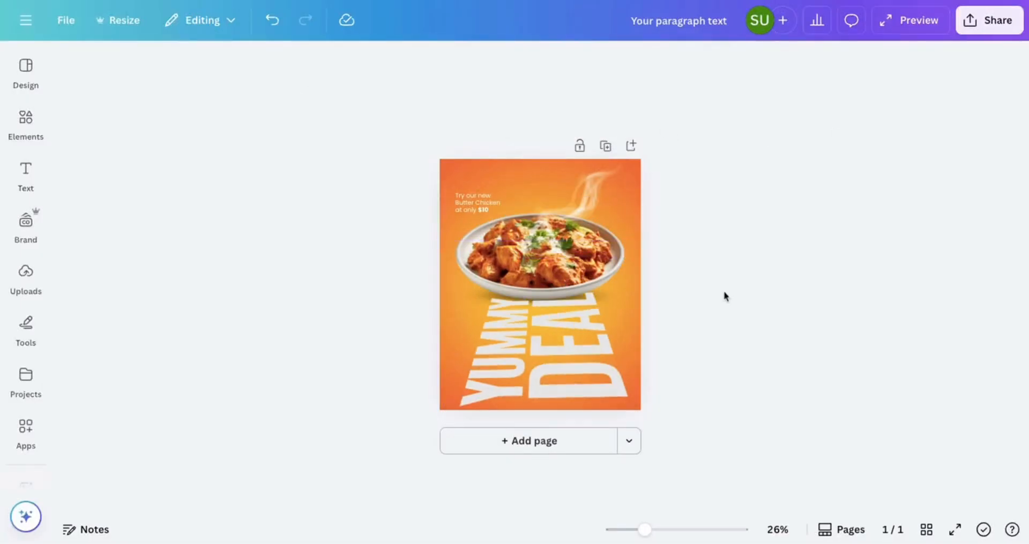
click(899, 36)
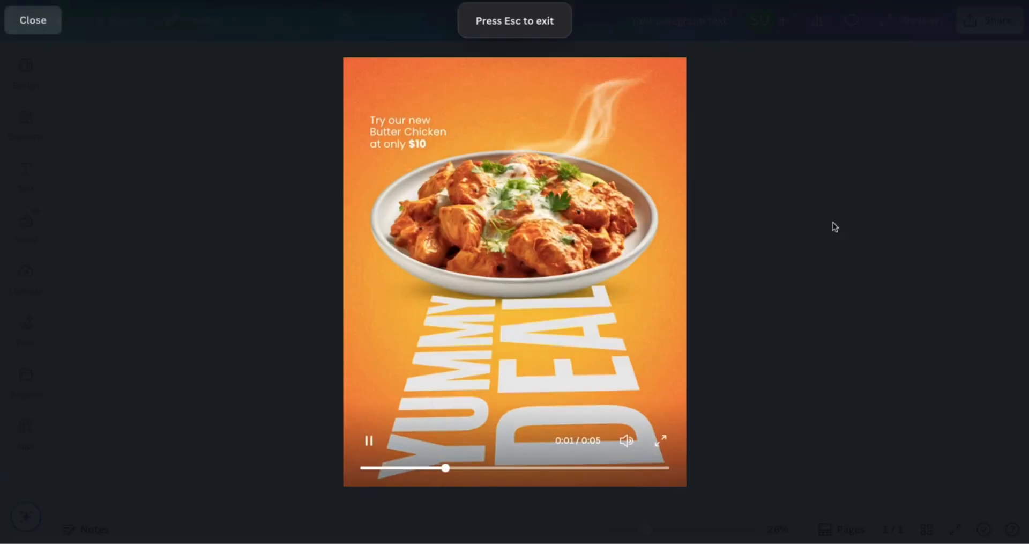